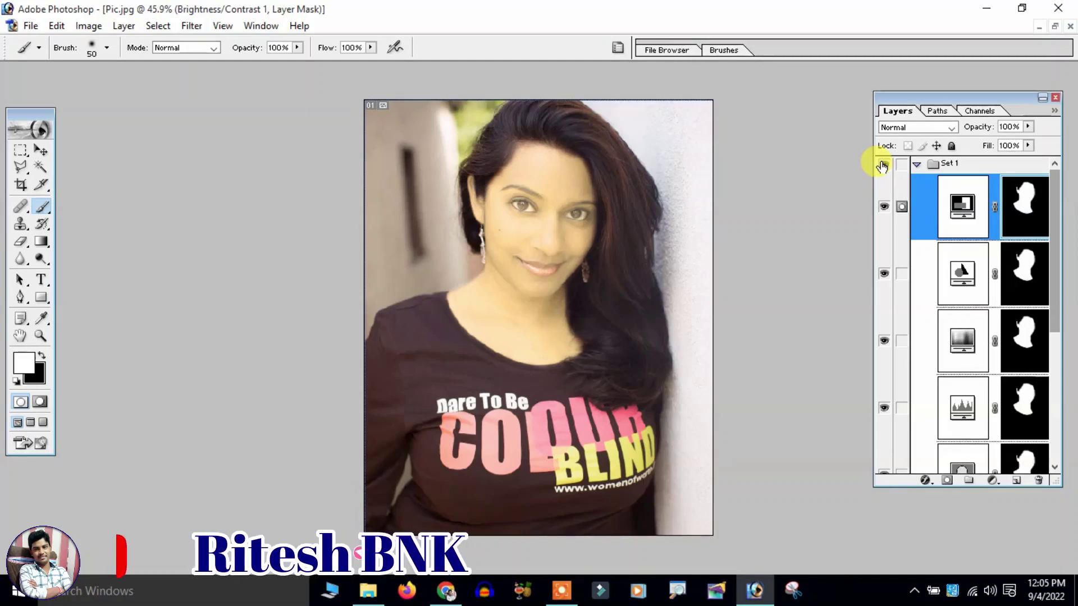
pyautogui.click(881, 166)
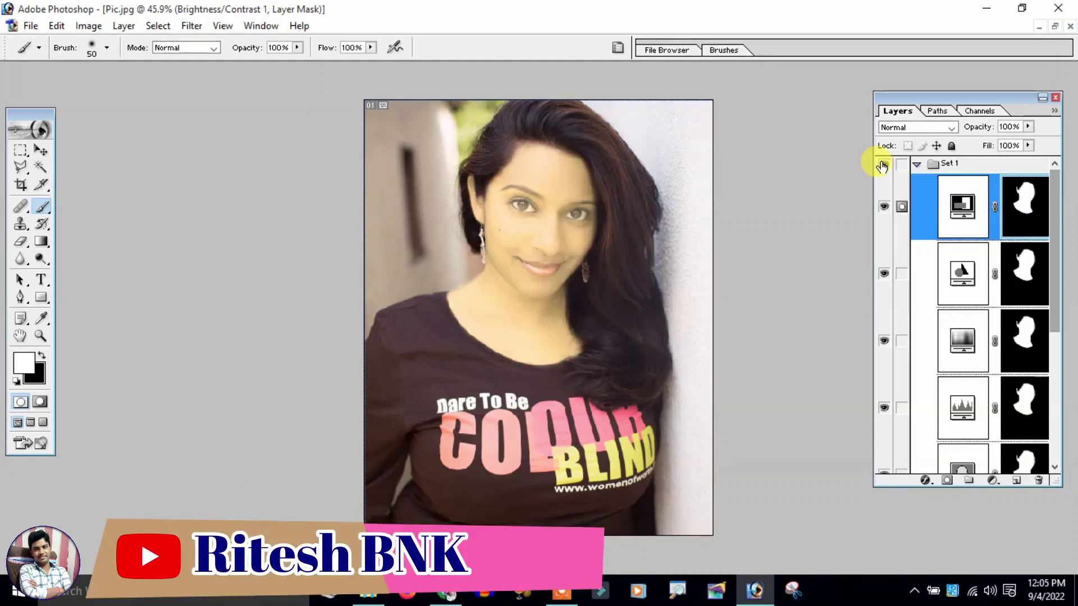
# - Hide Set 1 to compare, then open the original Pic.jpg portrait in Photoshop
pyautogui.hotkey('ctrl', '-')
pyautogui.keyDown('ctrl'); pyautogui.click(531, 267); pyautogui.keyUp('ctrl')
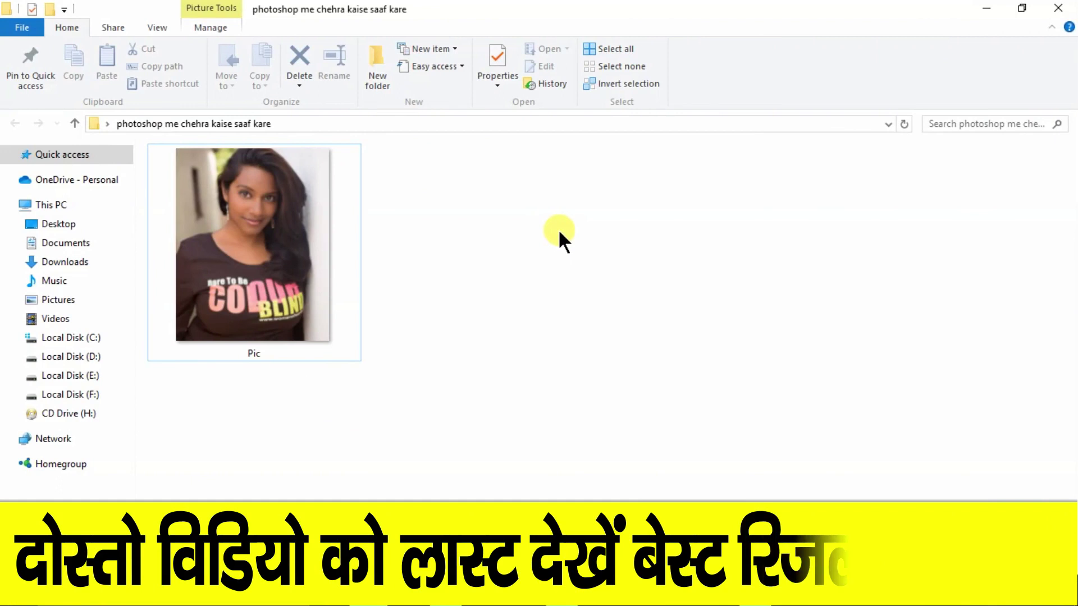
pyautogui.moveTo(258, 262); pyautogui.dragTo(623, 428)
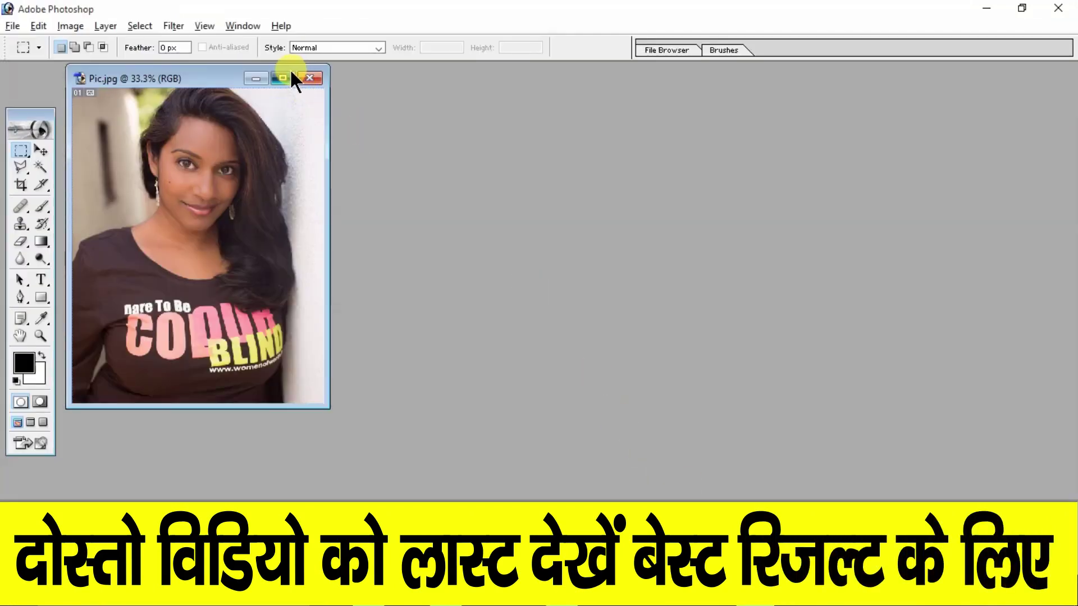
# - Maximize the Pic.jpg window, fit the photo to the screen, and show the Layers panel
pyautogui.click(297, 78)
pyautogui.hotkey('ctrl', '0')
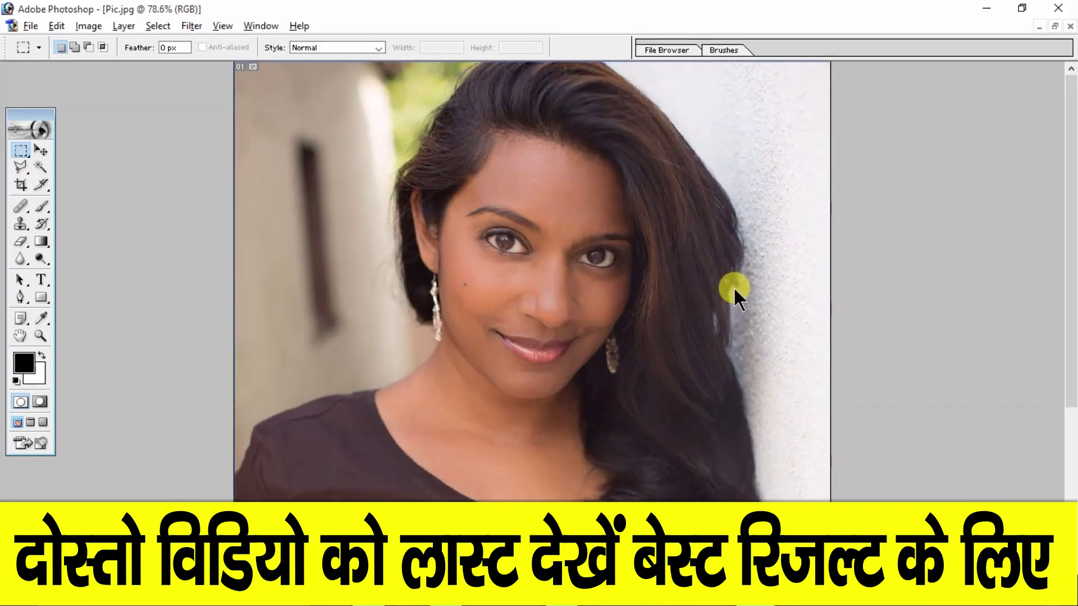
pyautogui.click(268, 29)
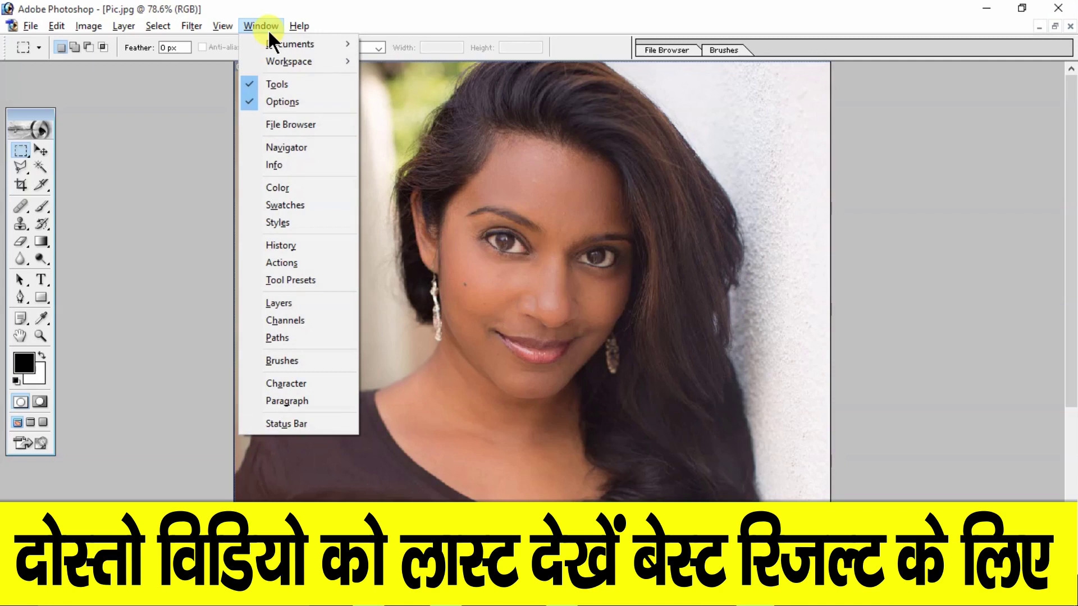
pyautogui.click(292, 302)
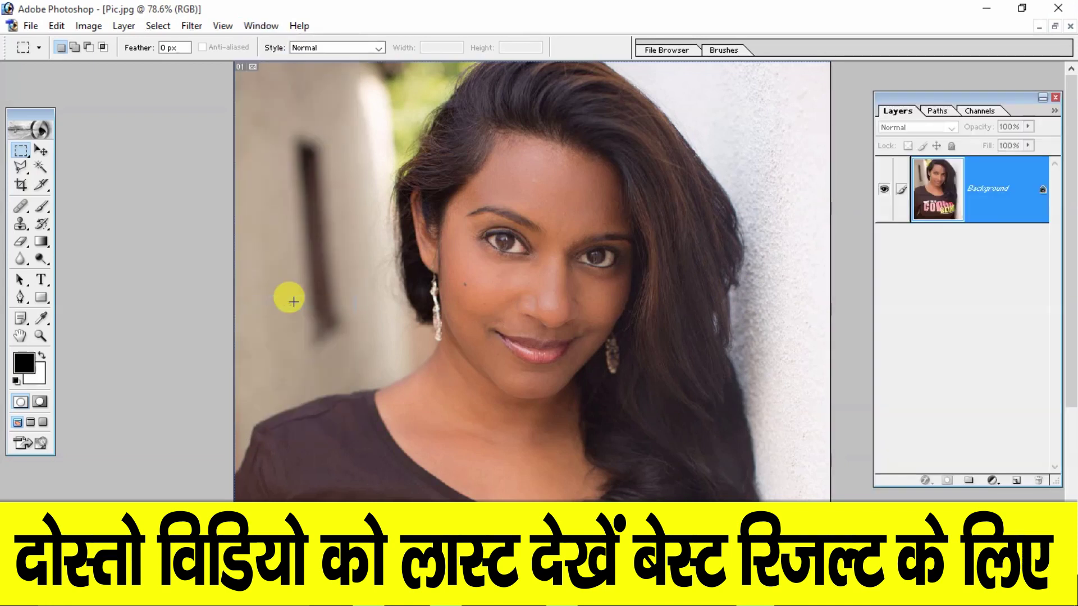
# - Set the Layers panel thumbnails to Large
pyautogui.rightClick(969, 259)
pyautogui.click(1025, 321)
pyautogui.rightClick(930, 255)
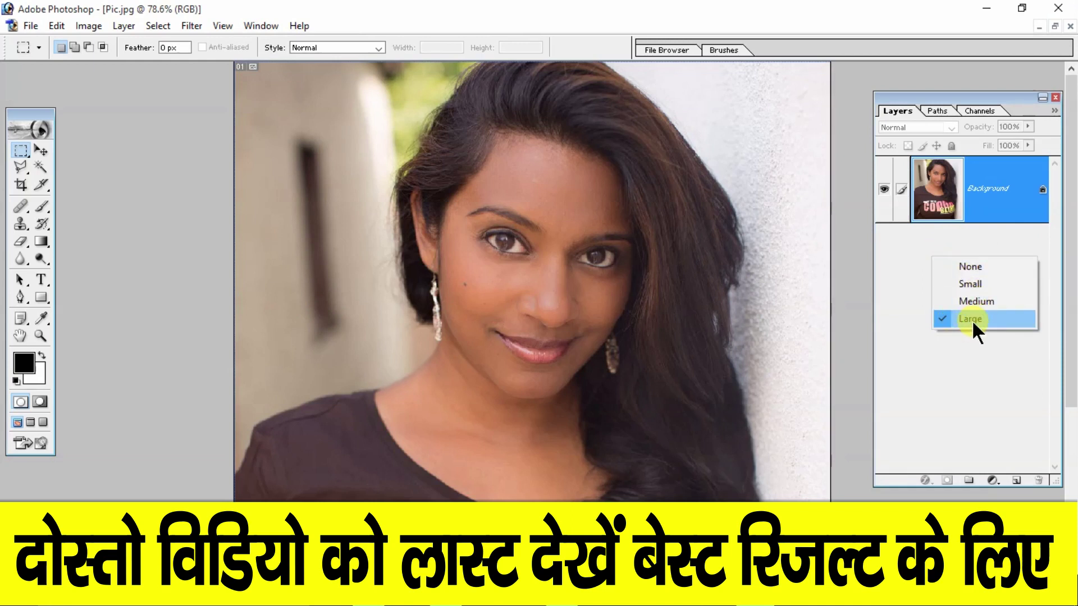
pyautogui.click(971, 320)
pyautogui.rightClick(951, 279)
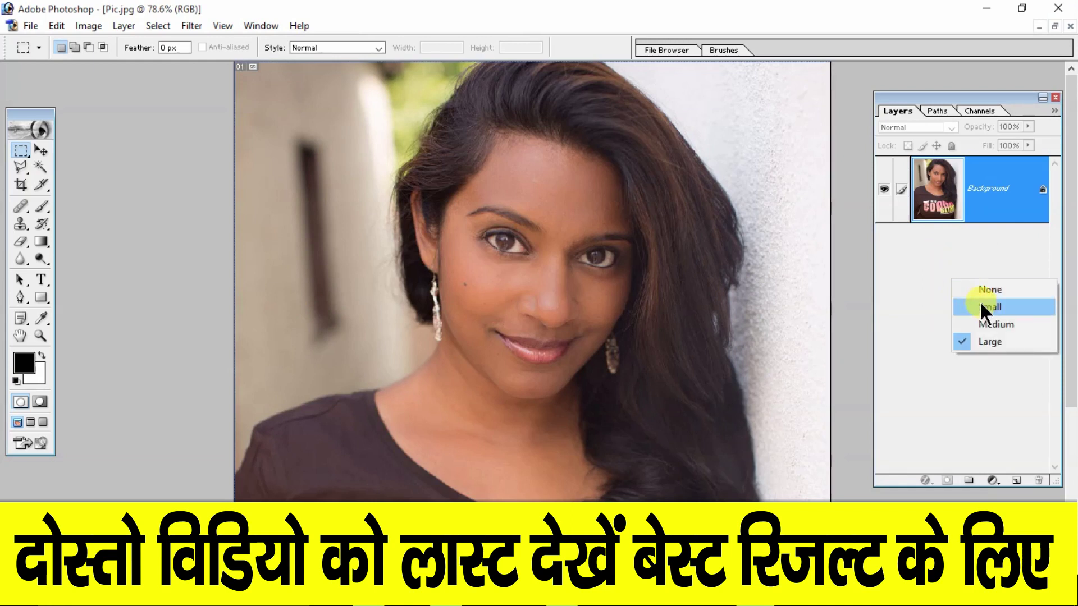
# - Switch layer thumbnails to Medium and create the new layer group Set 1
pyautogui.click(994, 323)
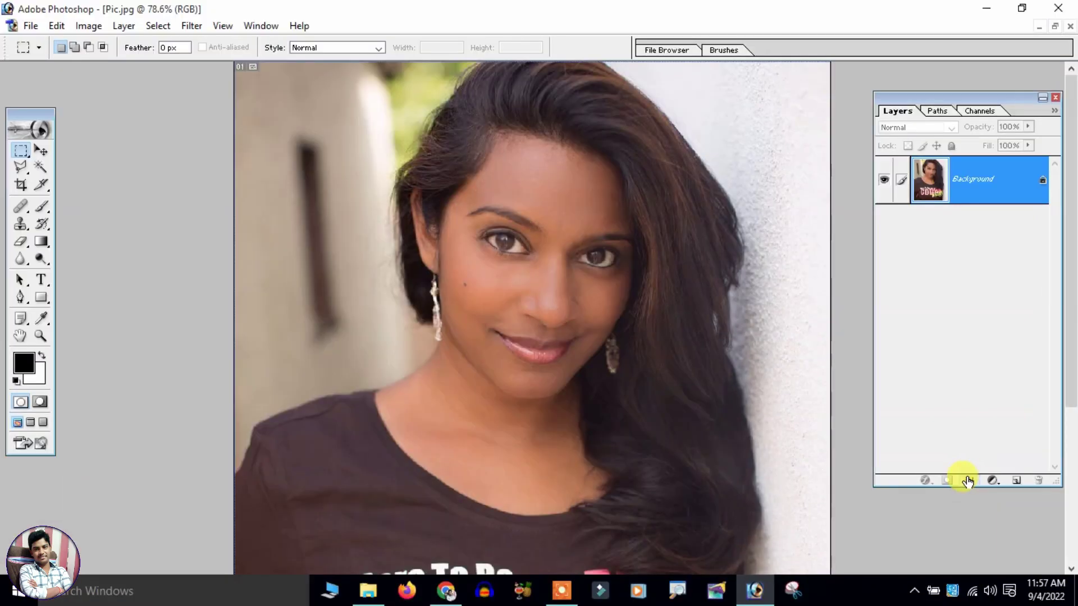
pyautogui.click(934, 483)
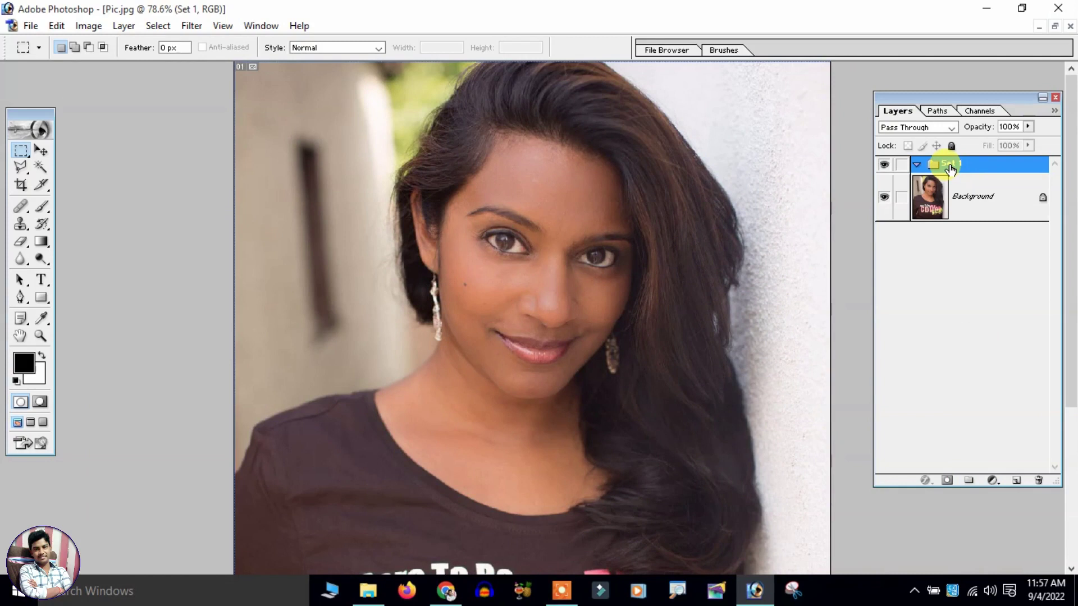
# - Duplicate the Background layer and move Background copy into Set 1
pyautogui.click(981, 211)
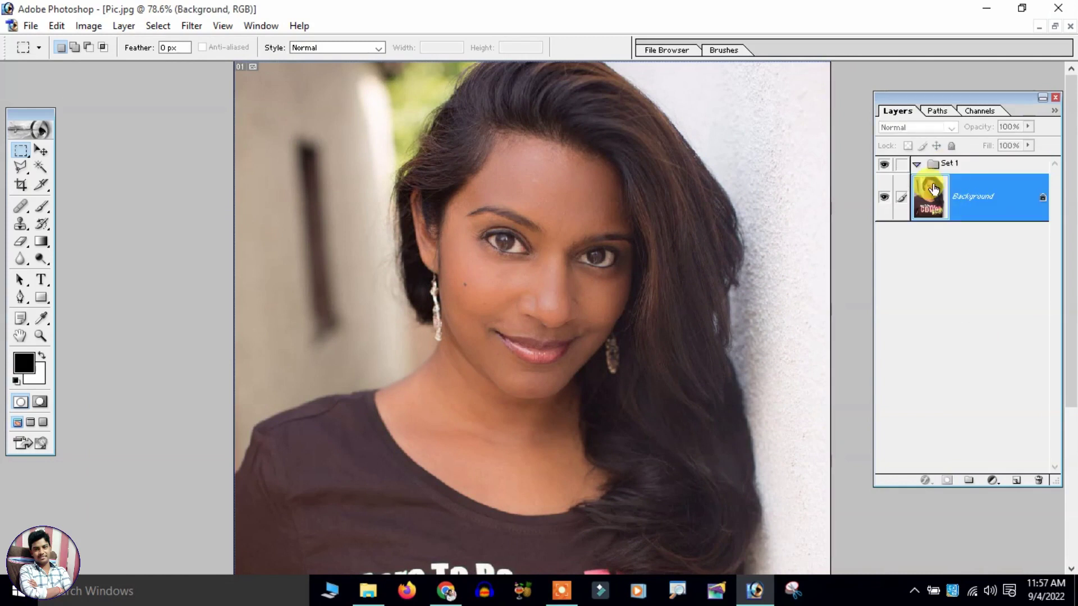
pyautogui.moveTo(954, 198); pyautogui.dragTo(1010, 393)
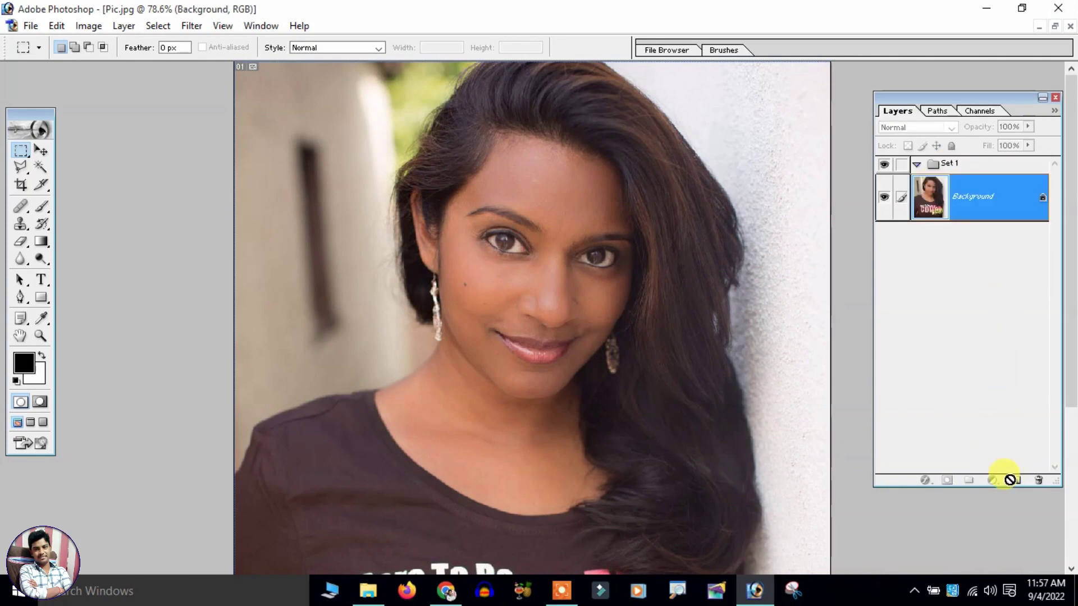
pyautogui.moveTo(1013, 482); pyautogui.dragTo(1013, 481)
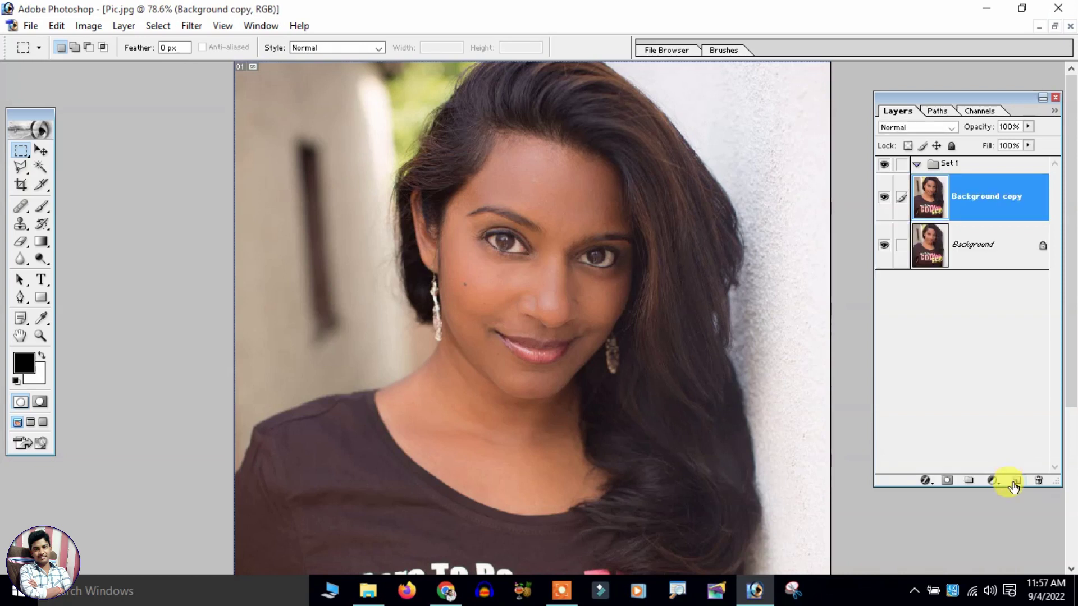
pyautogui.click(886, 246)
pyautogui.moveTo(969, 209)
pyautogui.mouseDown()
pyautogui.moveTo(957, 157)
pyautogui.moveTo(937, 168)
pyautogui.mouseUp()
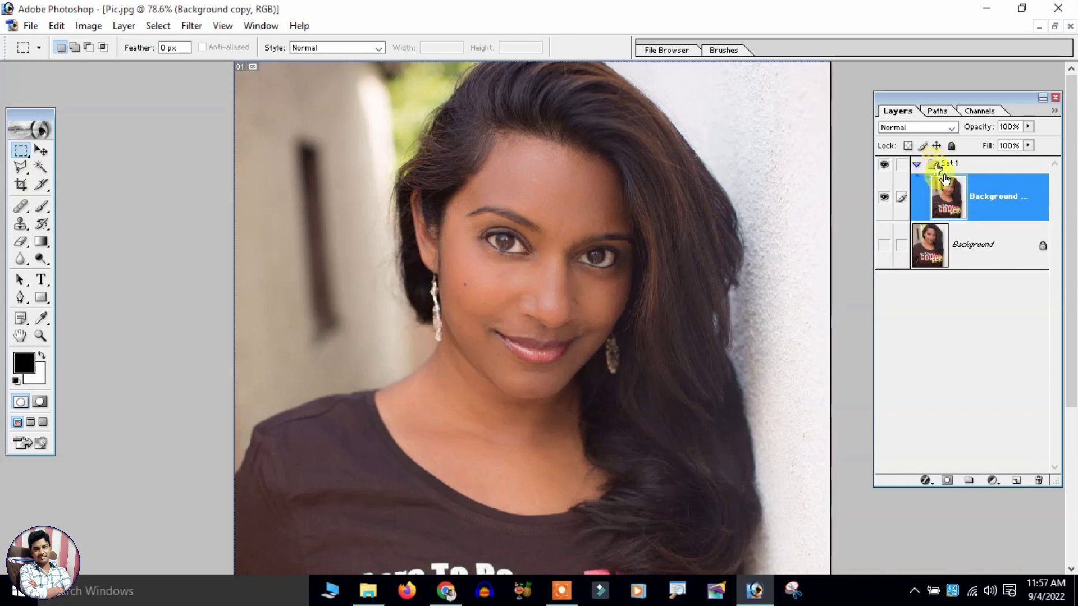
pyautogui.click(918, 164)
pyautogui.click(916, 165)
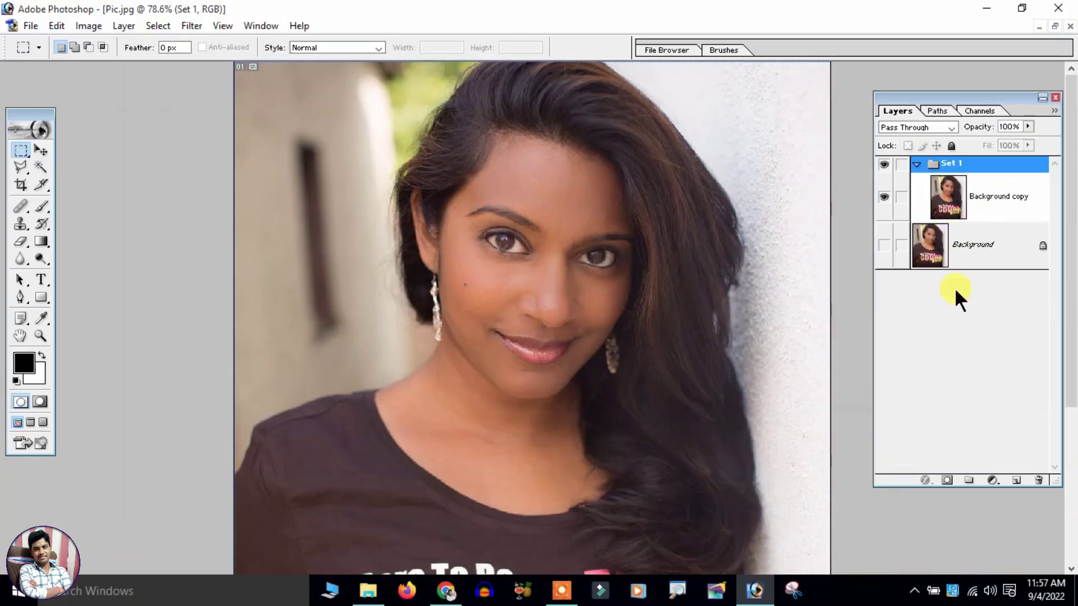
# - Enlarge the layer thumbnails, hide the original Background, and make Background copy active
pyautogui.rightClick(953, 303)
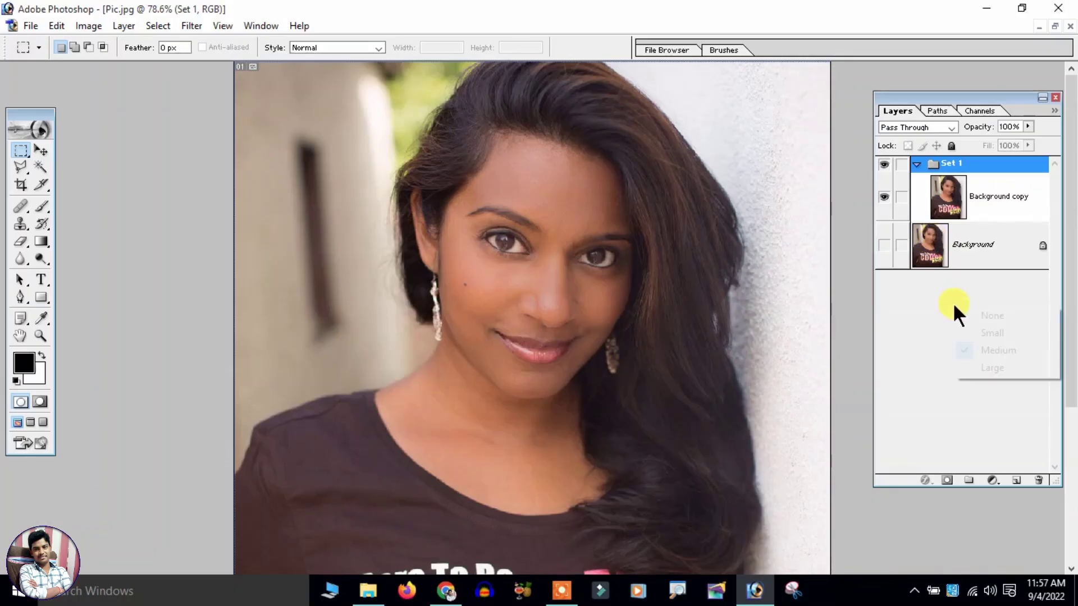
pyautogui.click(977, 368)
pyautogui.click(1015, 284)
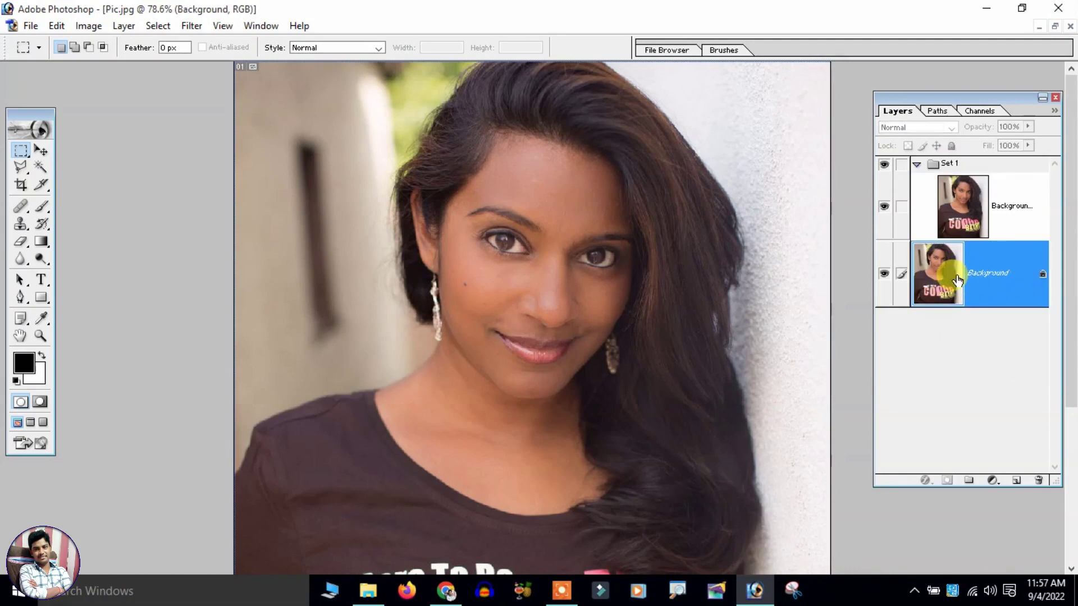
pyautogui.click(884, 275)
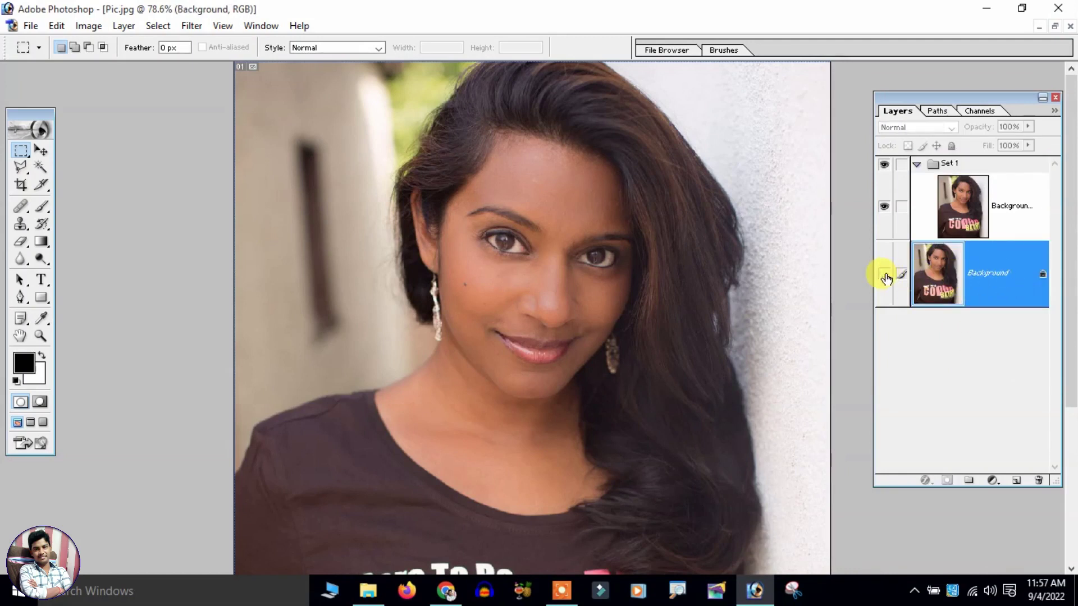
pyautogui.click(948, 216)
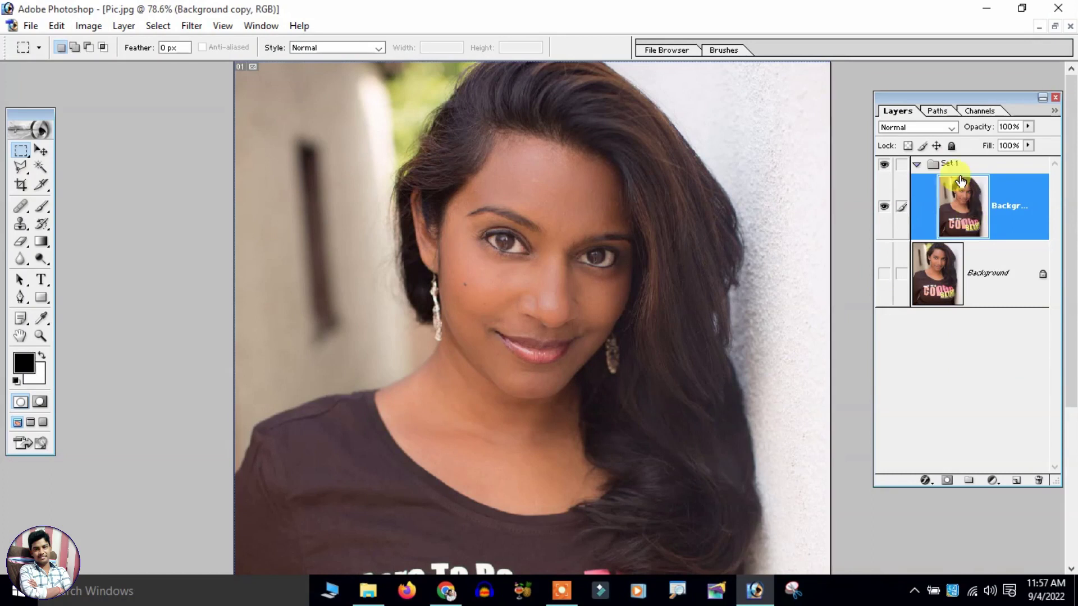
pyautogui.click(916, 165)
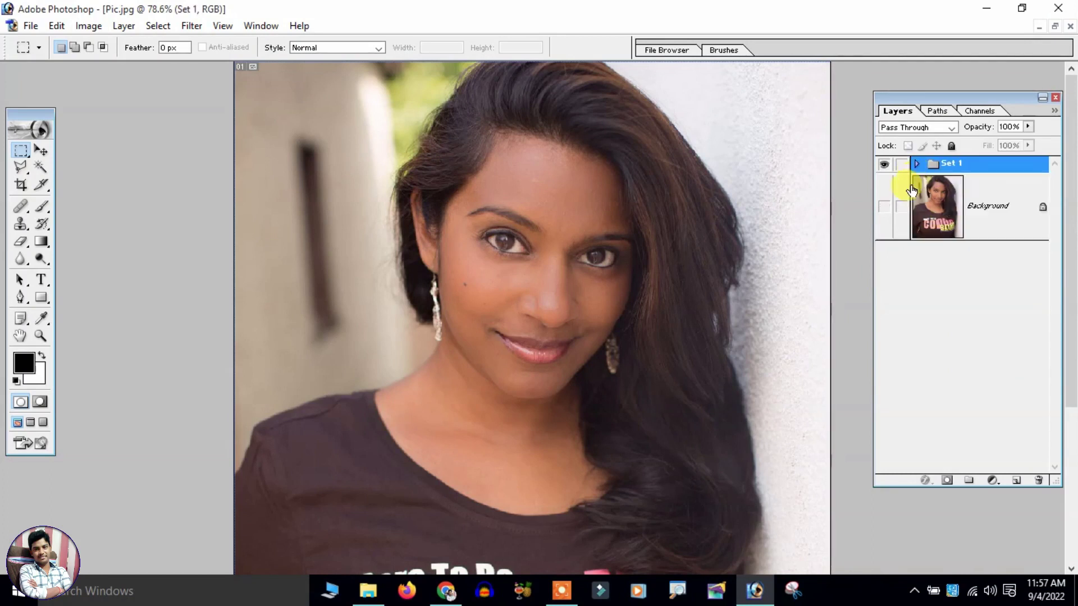
pyautogui.click(916, 164)
pyautogui.click(952, 205)
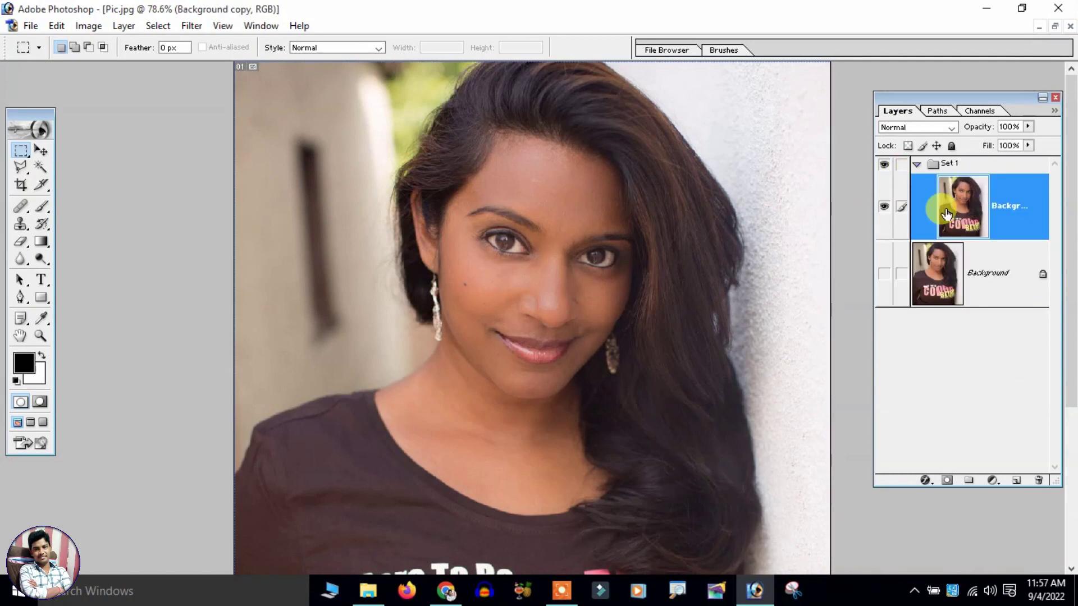
pyautogui.scroll(-1, 602, 202)
pyautogui.scroll(1, 606, 233)
pyautogui.scroll(1, 606, 234)
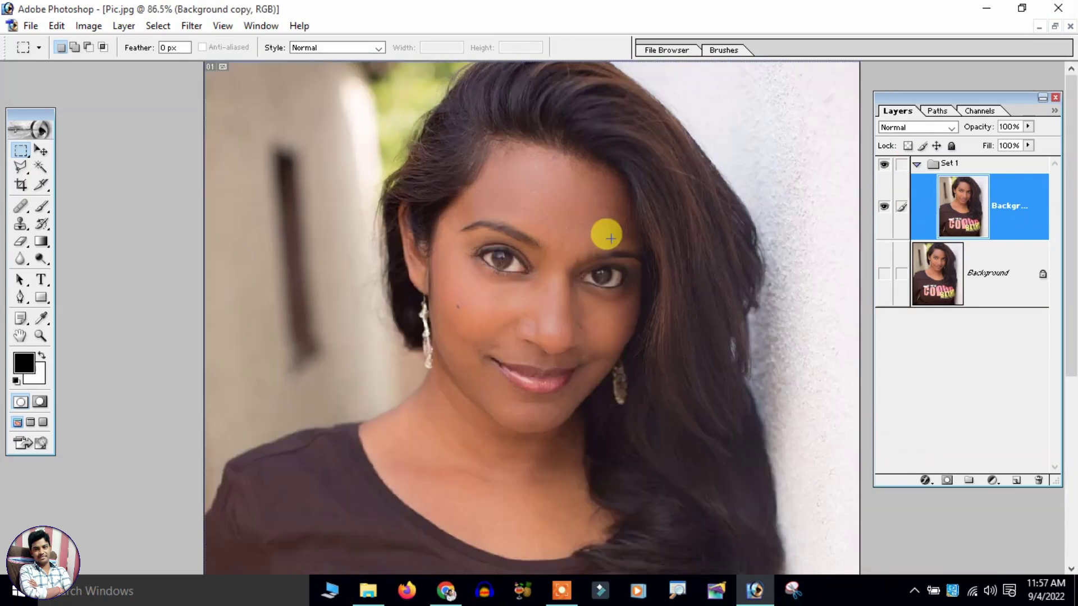
pyautogui.scroll(1, 606, 233)
pyautogui.scroll(-2, 612, 261)
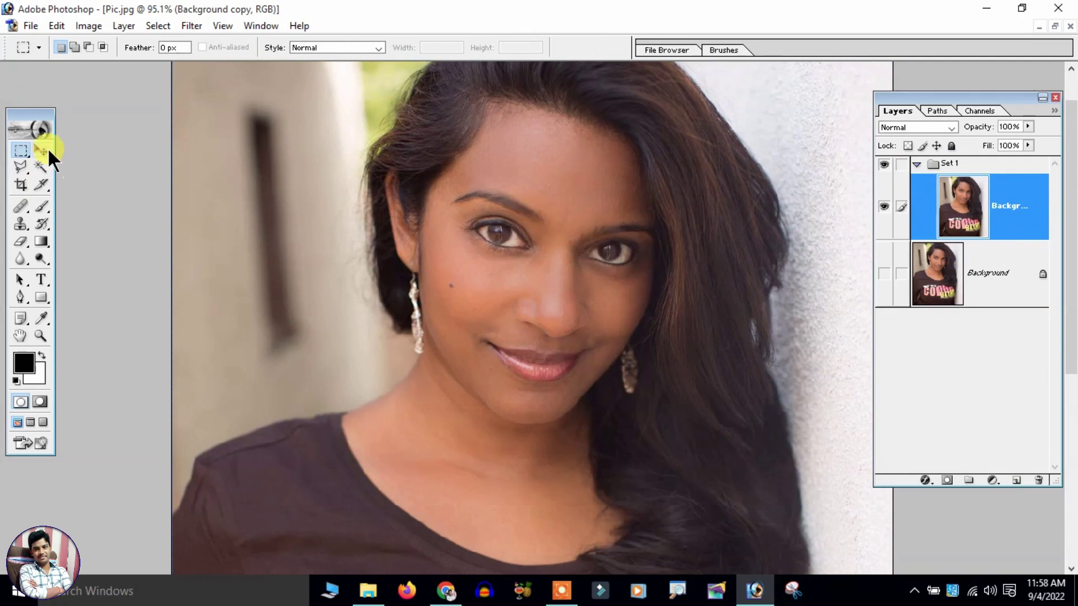
# - Add a Solid Color fill layer in pale cream FFFCE8 above Background copy
pyautogui.click(41, 150)
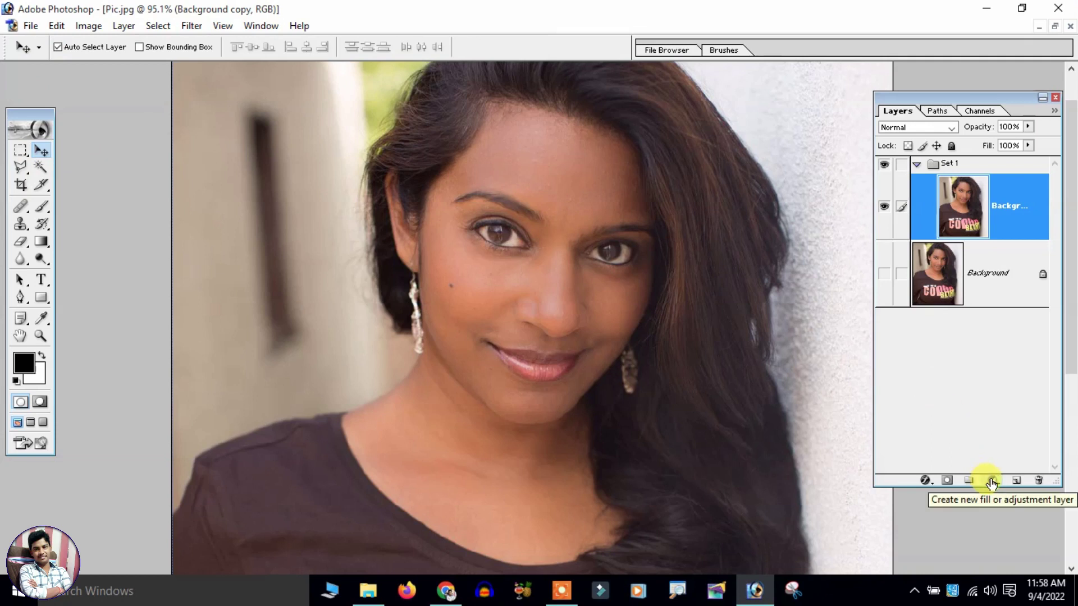
pyautogui.click(991, 482)
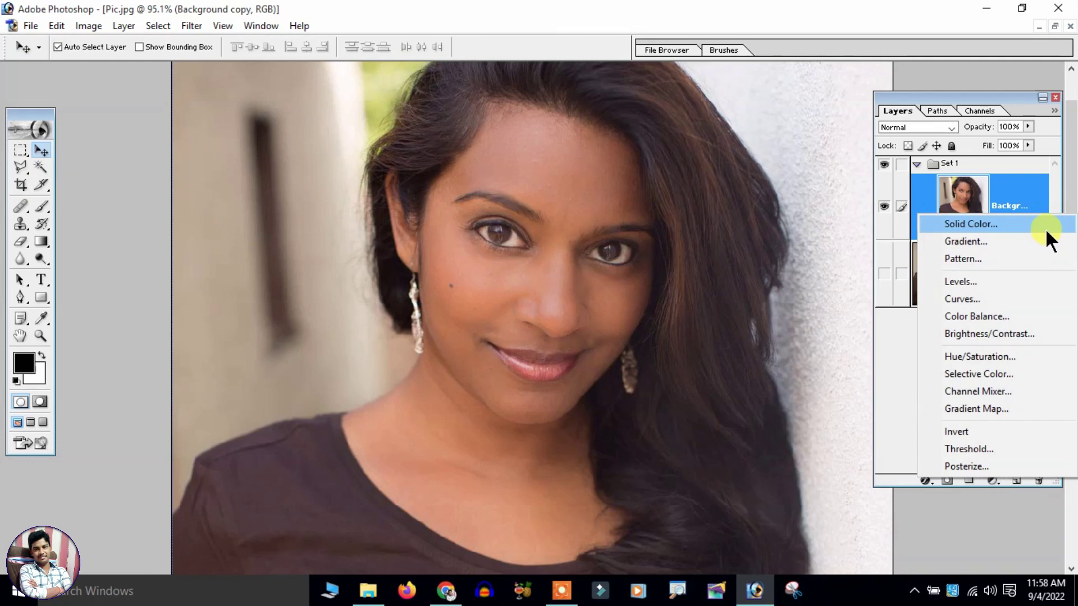
pyautogui.click(1045, 228)
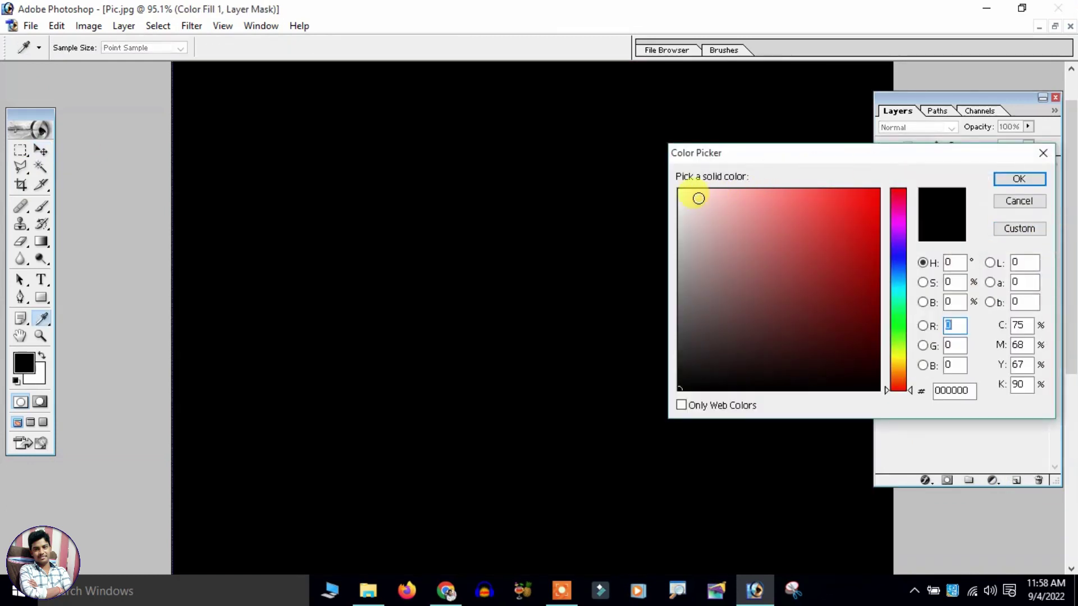
pyautogui.moveTo(698, 198); pyautogui.dragTo(651, 145)
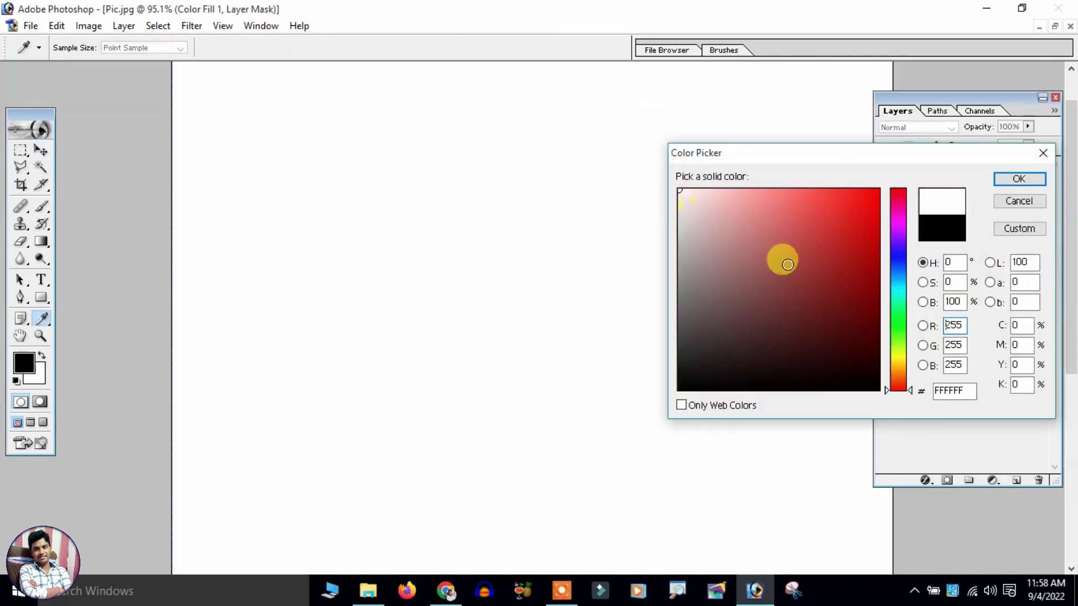
pyautogui.moveTo(899, 368); pyautogui.dragTo(899, 361)
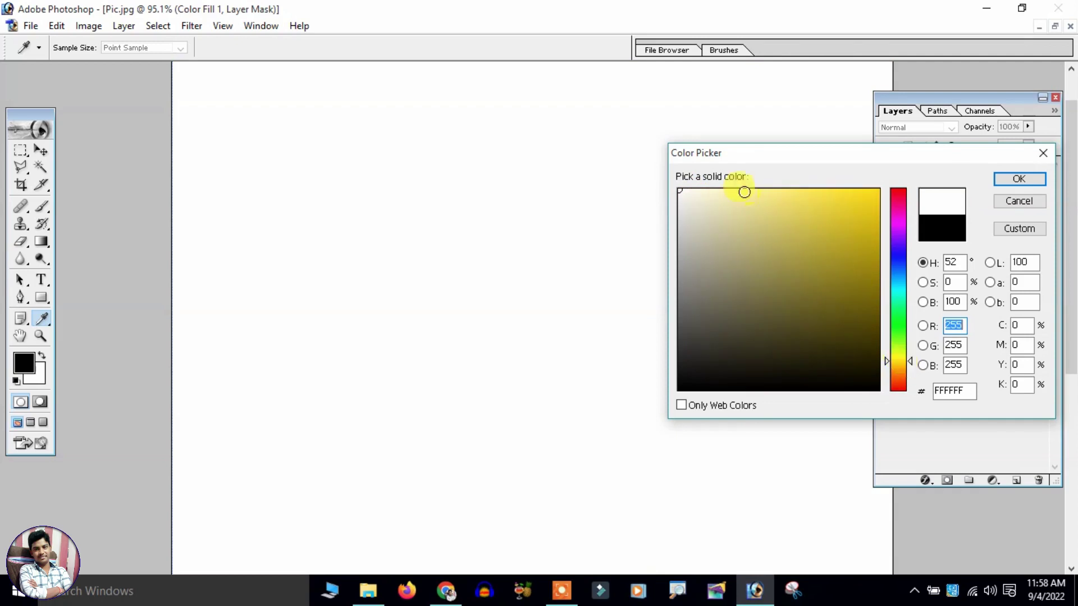
pyautogui.click(710, 190)
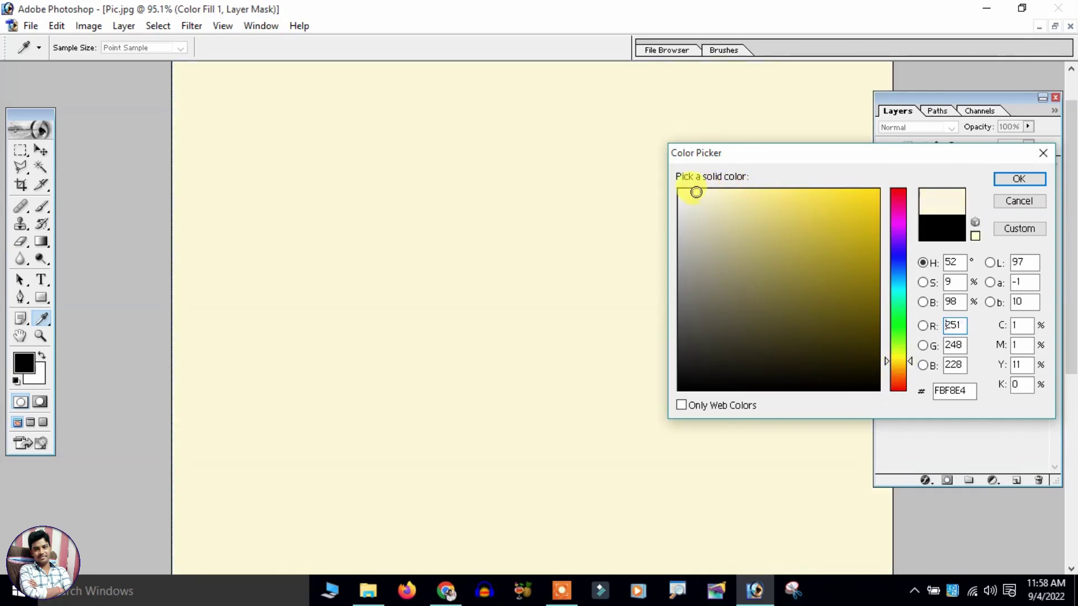
pyautogui.moveTo(694, 191); pyautogui.dragTo(696, 189)
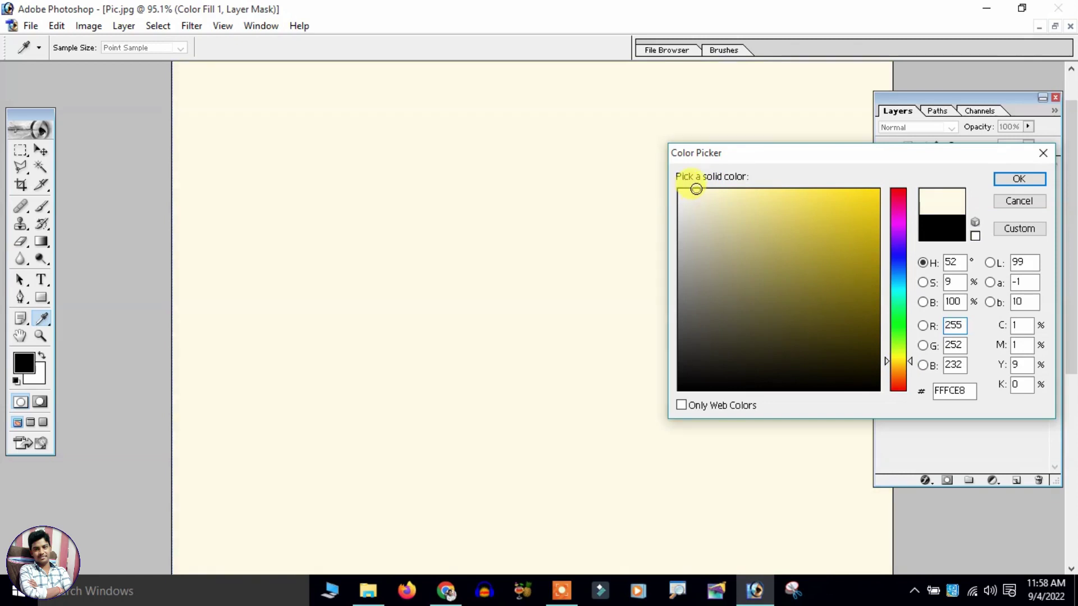
pyautogui.click(1016, 180)
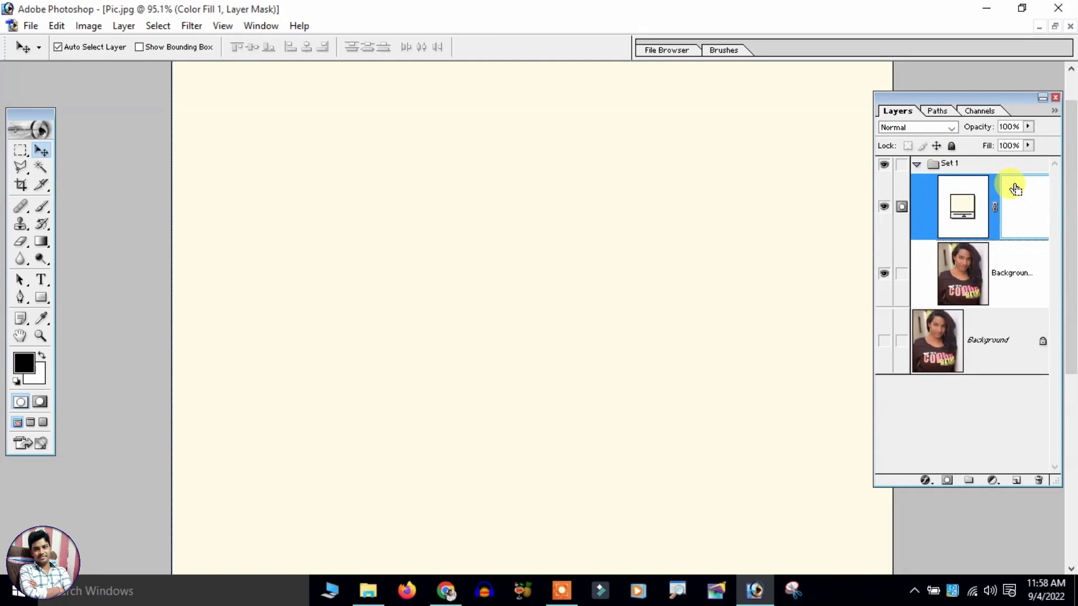
# - Invert Color Fill 1's mask to black and zoom in on the face
pyautogui.hotkey('ctrl', 'i')
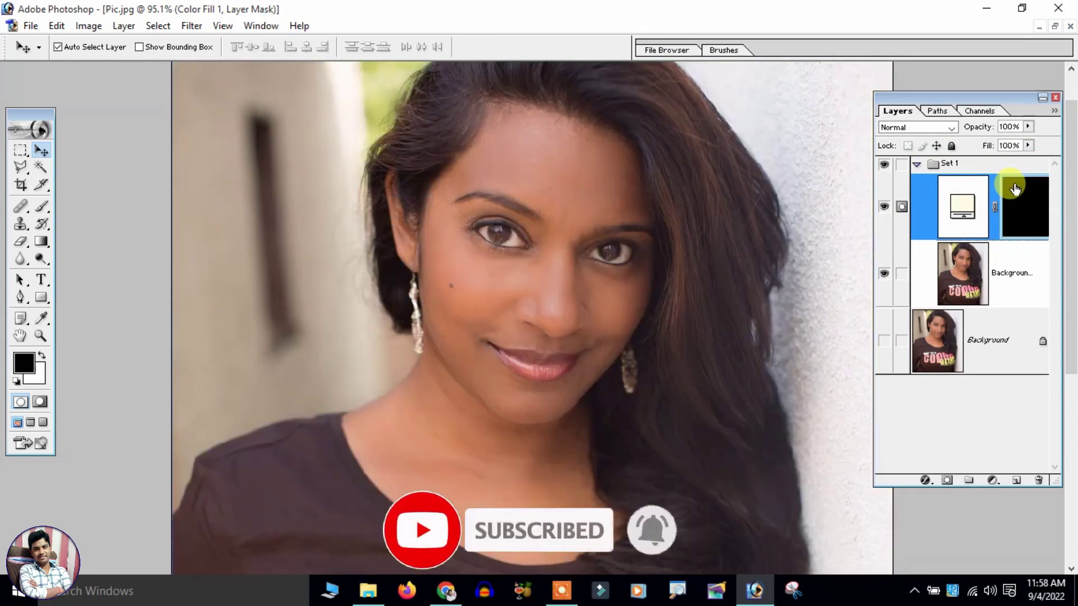
pyautogui.click(42, 204)
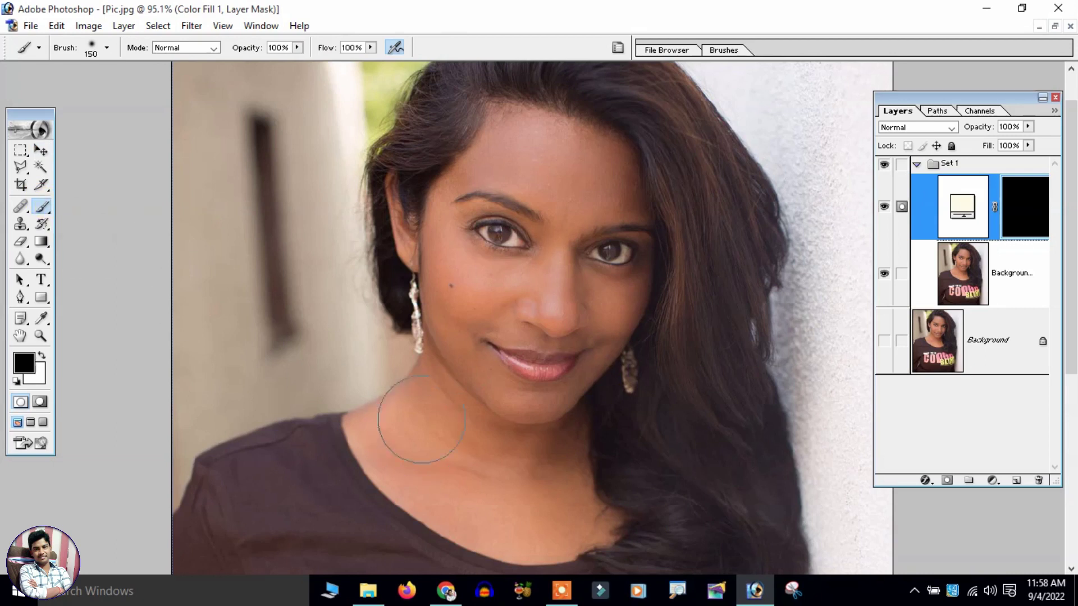
pyautogui.keyDown('ctrl'); pyautogui.click(510, 219); pyautogui.keyUp('ctrl')
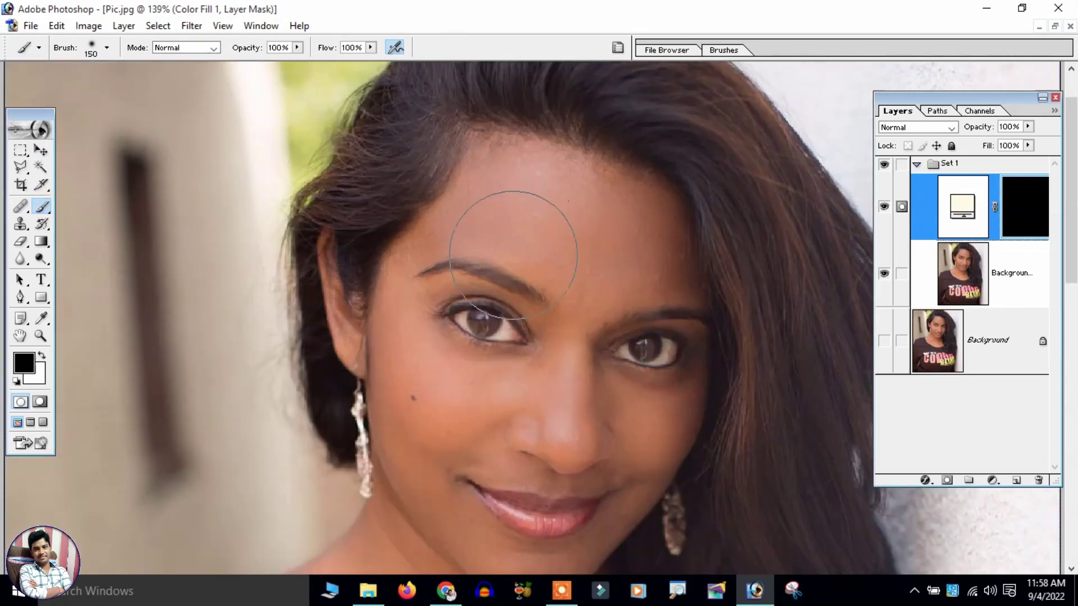
pyautogui.keyDown('ctrl'); pyautogui.click(523, 243); pyautogui.keyUp('ctrl')
# - Set up a soft round brush with a 64 px Master Diameter
pyautogui.press('[')
pyautogui.press('[')
pyautogui.press('[')
pyautogui.click(106, 47)
pyautogui.scroll(-3, 100, 164)
pyautogui.scroll(-3, 99, 169)
pyautogui.scroll(-2, 98, 172)
pyautogui.scroll(-2, 98, 172)
pyautogui.scroll(-1, 67, 188)
pyautogui.scroll(-1, 52, 202)
pyautogui.scroll(-1, 54, 208)
pyautogui.scroll(-1, 54, 208)
pyautogui.click(51, 194)
pyautogui.click(67, 89)
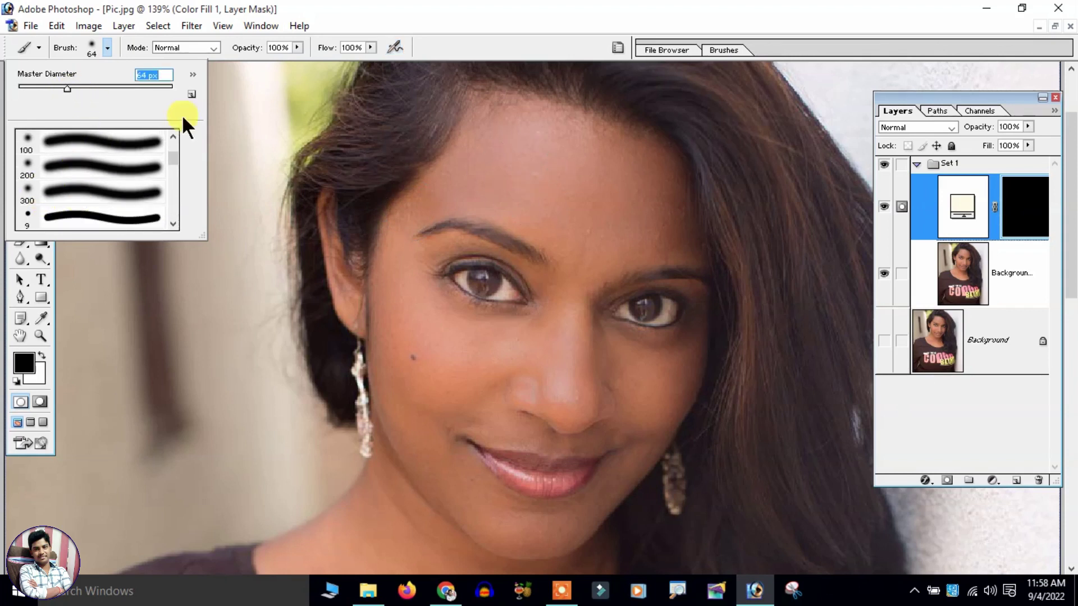
pyautogui.moveTo(67, 89); pyautogui.dragTo(101, 88)
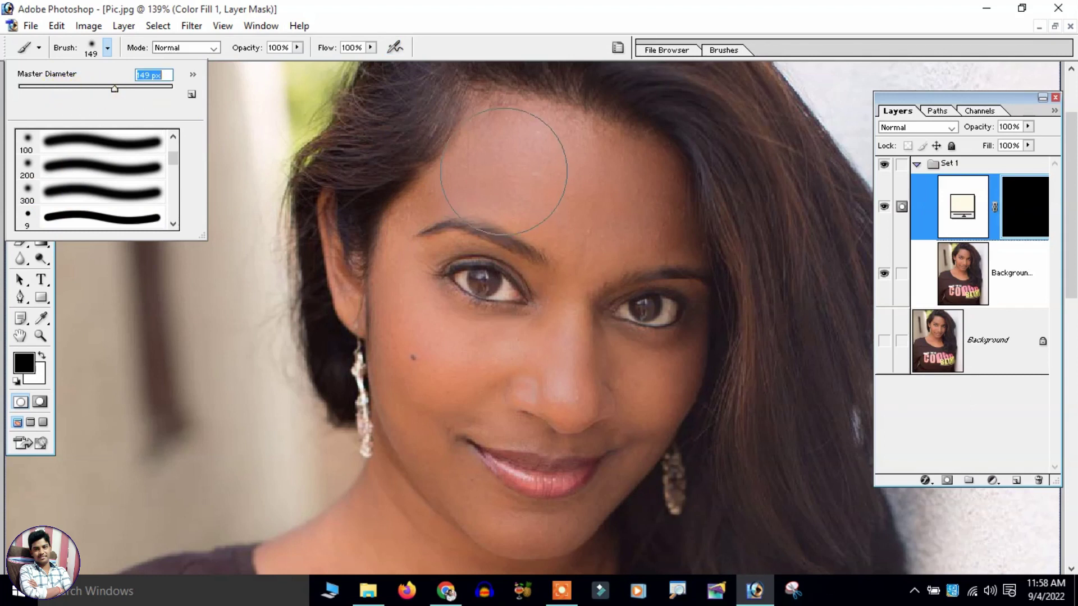
pyautogui.click(66, 89)
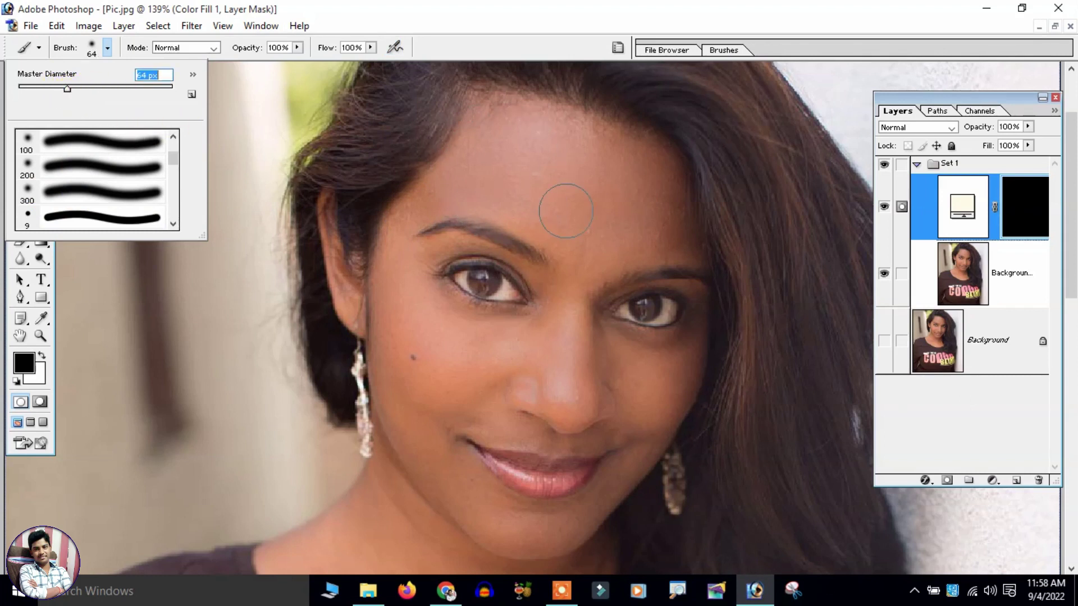
pyautogui.click(584, 207)
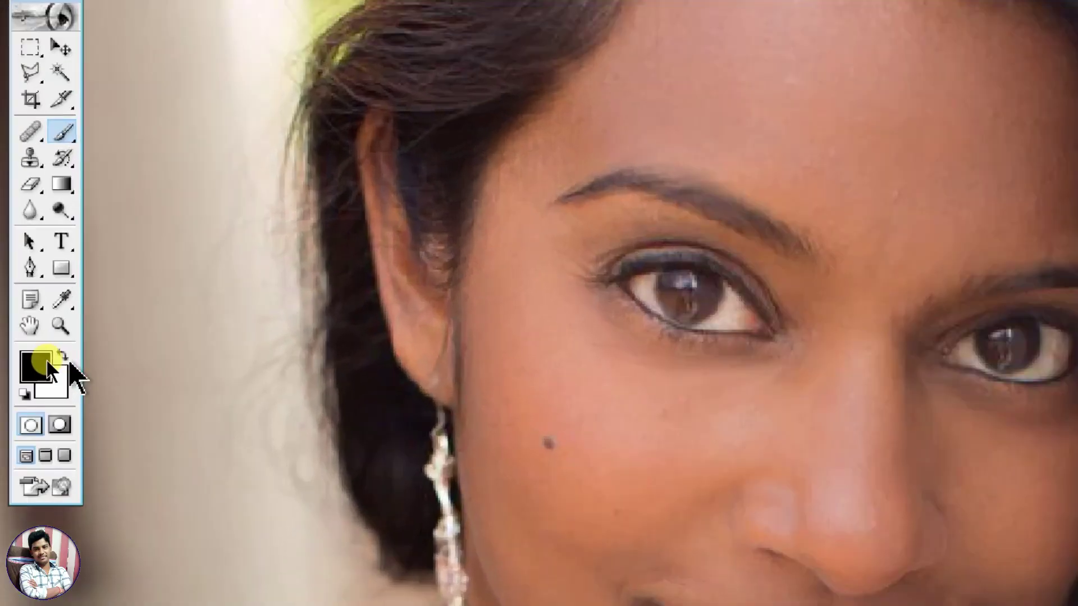
# - With white as foreground, paint the fill over the eyebrow, nose and forehead at 30 px
pyautogui.click(64, 356)
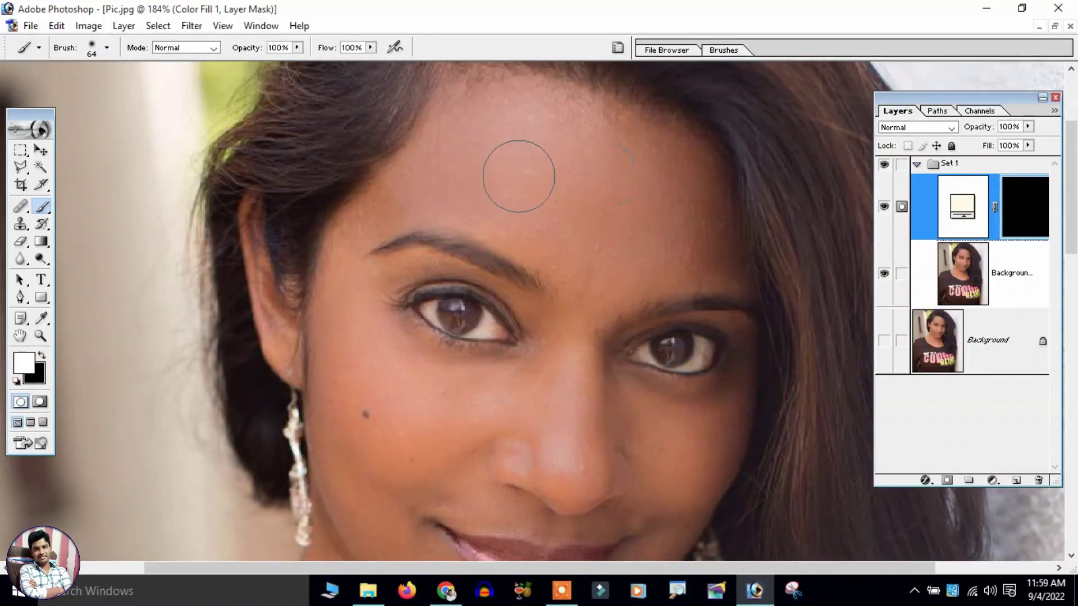
pyautogui.moveTo(553, 163)
pyautogui.mouseDown()
pyautogui.moveTo(573, 182)
pyautogui.moveTo(566, 159)
pyautogui.moveTo(614, 192)
pyautogui.moveTo(488, 108)
pyautogui.moveTo(481, 140)
pyautogui.moveTo(414, 224)
pyautogui.moveTo(538, 108)
pyautogui.moveTo(674, 168)
pyautogui.moveTo(679, 272)
pyautogui.moveTo(601, 233)
pyautogui.moveTo(549, 345)
pyautogui.mouseUp()
pyautogui.moveTo(550, 344); pyautogui.dragTo(546, 256)
pyautogui.press('[')
pyautogui.press('[')
pyautogui.press('[')
pyautogui.press('[')
pyautogui.moveTo(641, 178)
pyautogui.mouseDown()
pyautogui.moveTo(556, 234)
pyautogui.moveTo(647, 224)
pyautogui.moveTo(618, 125)
pyautogui.moveTo(562, 146)
pyautogui.mouseUp()
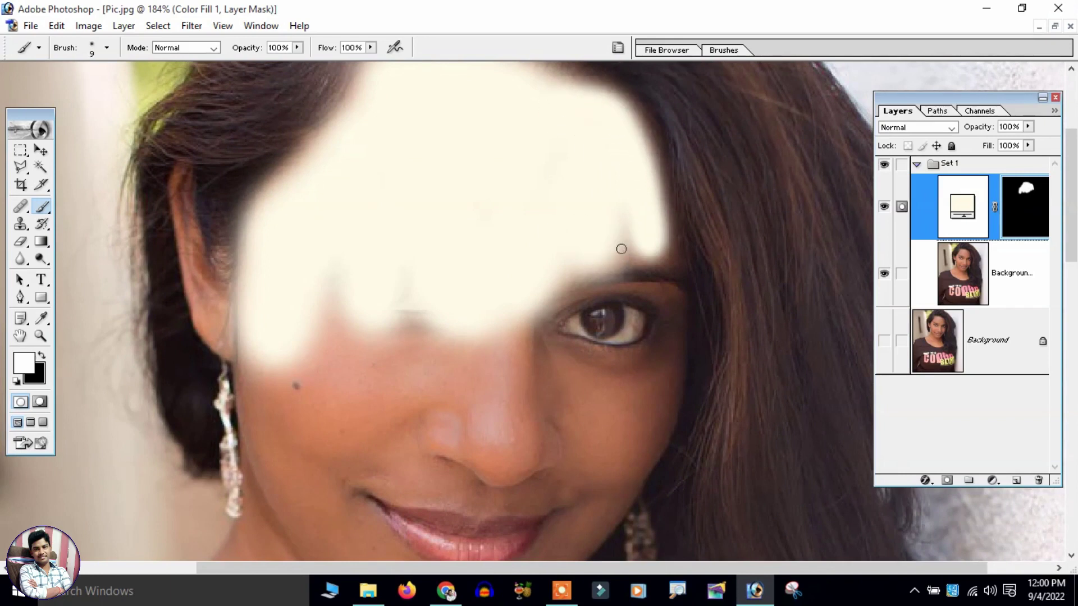
# - Paint the fill over both cheeks, the neck and the rest of the face with a 50 px brush
pyautogui.scroll(-3, 620, 248)
pyautogui.moveTo(525, 253); pyautogui.dragTo(573, 365)
pyautogui.scroll(2, 572, 365)
pyautogui.moveTo(356, 208); pyautogui.dragTo(418, 449)
pyautogui.scroll(-5, 418, 449)
pyautogui.moveTo(368, 366); pyautogui.dragTo(477, 484)
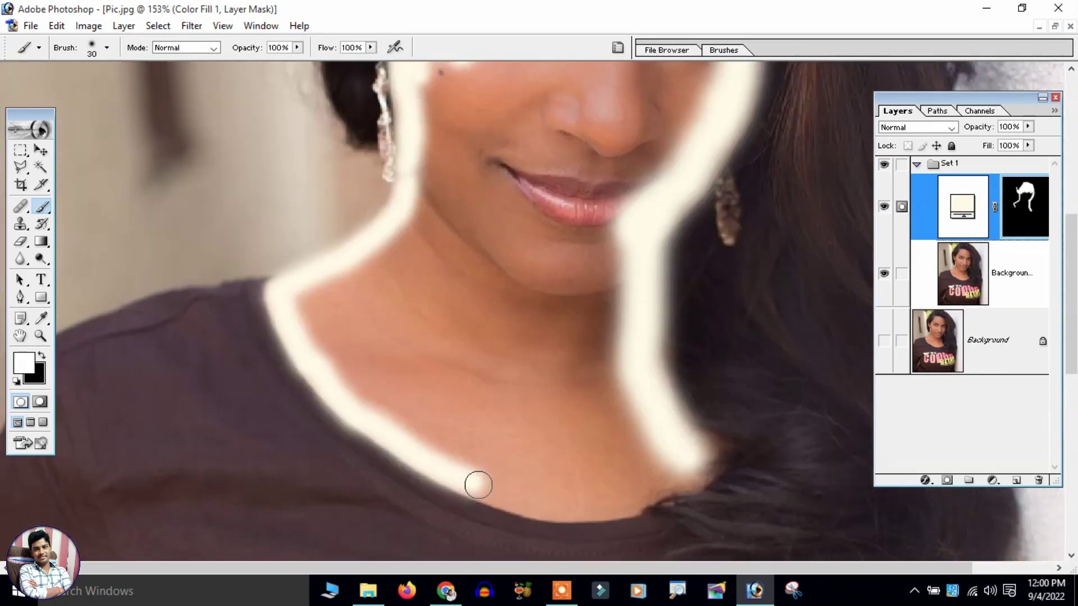
pyautogui.press(']')
pyautogui.press(']')
pyautogui.scroll(1, 476, 484)
pyautogui.moveTo(578, 132); pyautogui.dragTo(597, 409)
pyautogui.scroll(2, 597, 409)
pyautogui.scroll(-3, 431, 205)
pyautogui.moveTo(579, 112)
pyautogui.mouseDown()
pyautogui.moveTo(465, 238)
pyautogui.moveTo(614, 441)
pyautogui.mouseUp()
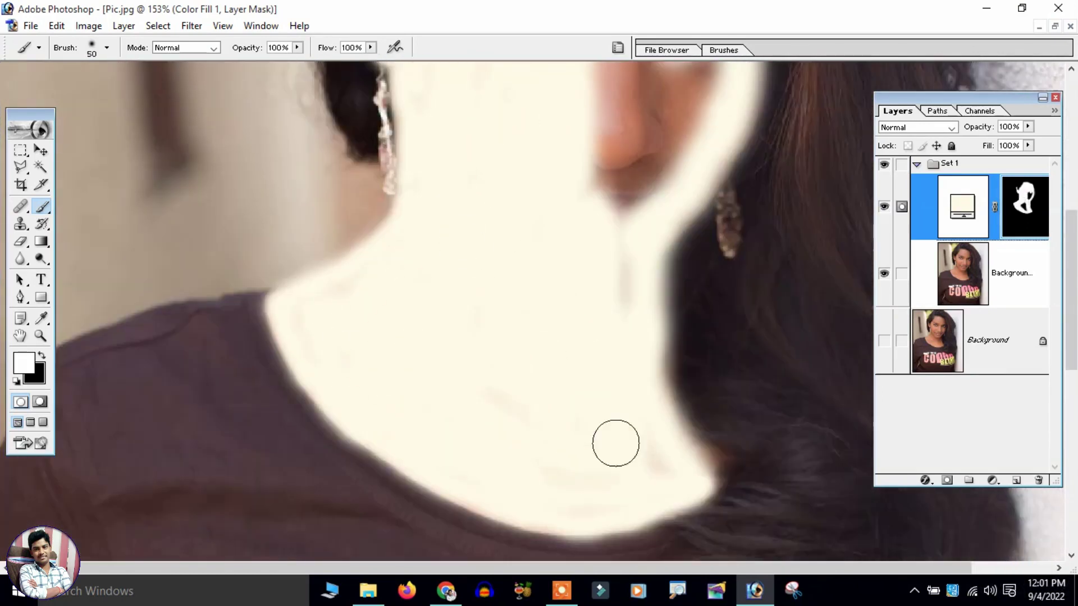
pyautogui.scroll(-2, 561, 204)
pyautogui.scroll(1, 559, 206)
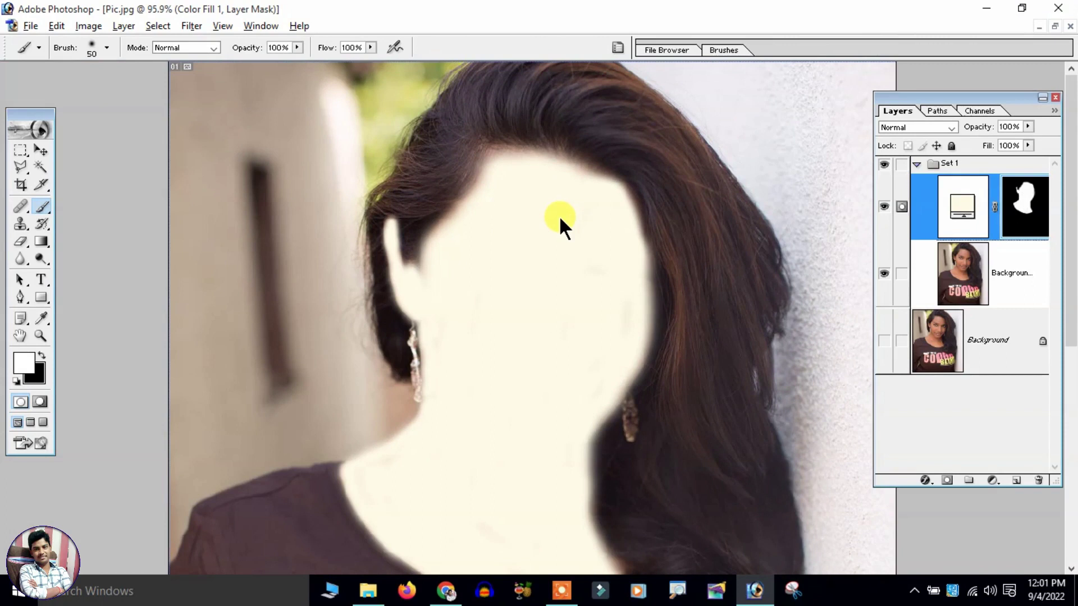
pyautogui.hotkey('alt', 'space')
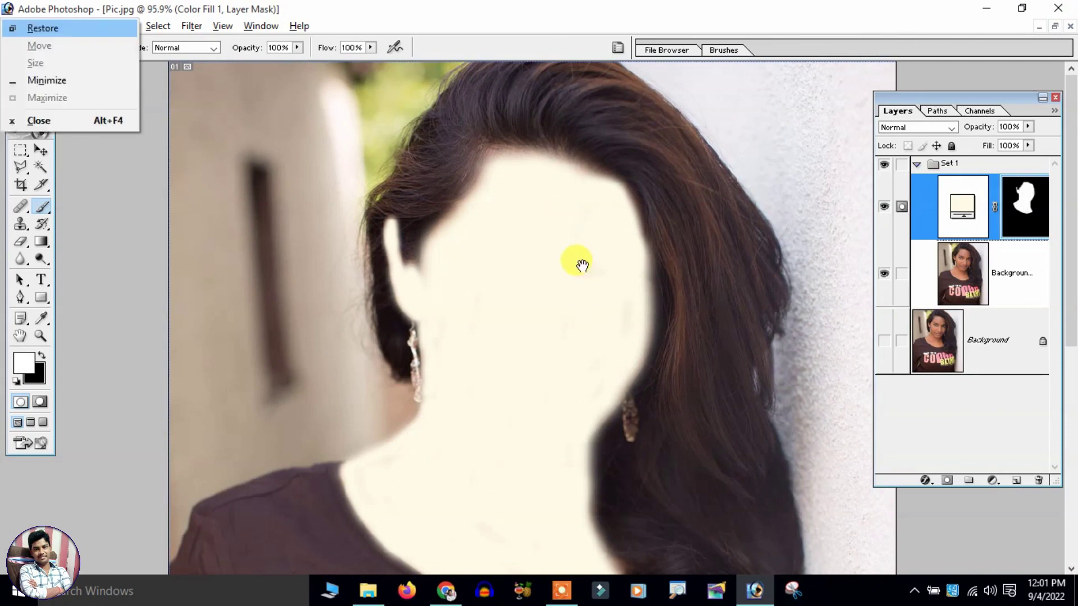
pyautogui.scroll(-1, 561, 221)
pyautogui.scroll(-2, 563, 224)
pyautogui.moveTo(564, 224); pyautogui.dragTo(565, 288)
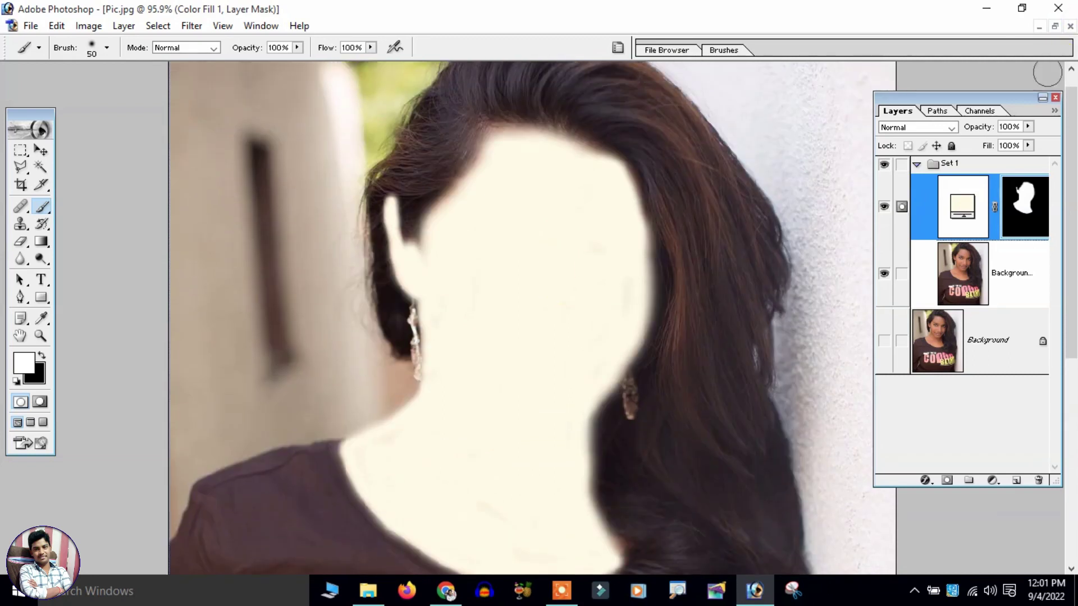
# - Set Color Fill 1's blend mode to Soft Light
pyautogui.click(942, 126)
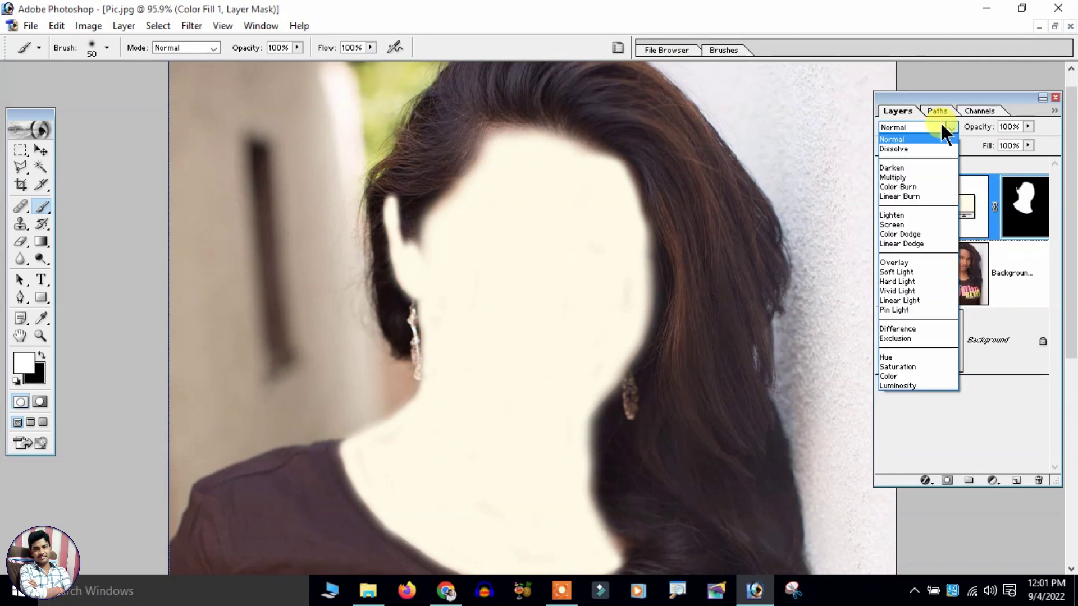
pyautogui.click(908, 272)
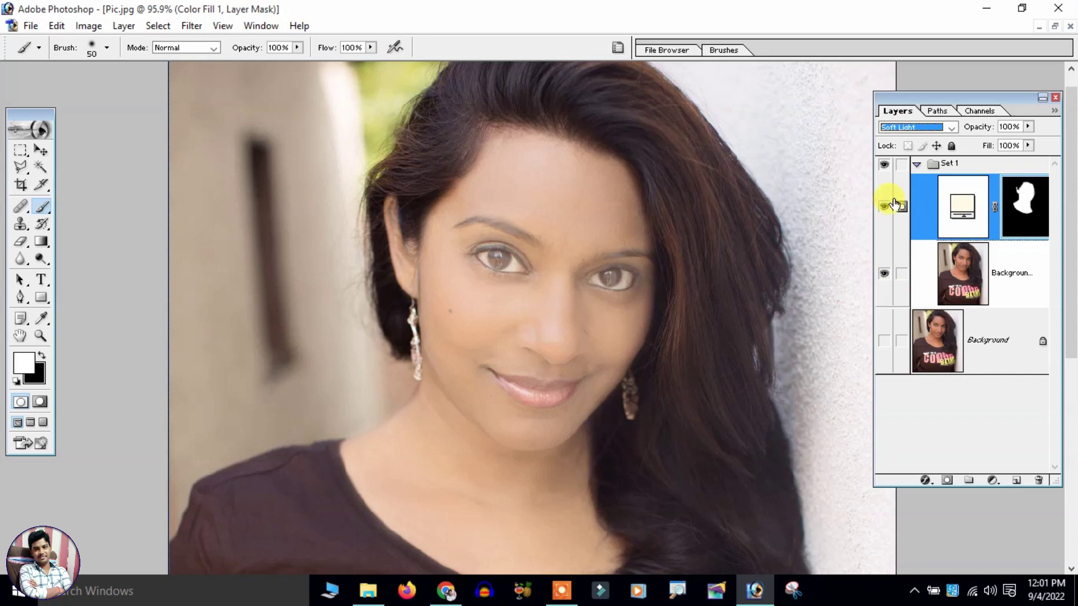
pyautogui.click(630, 228)
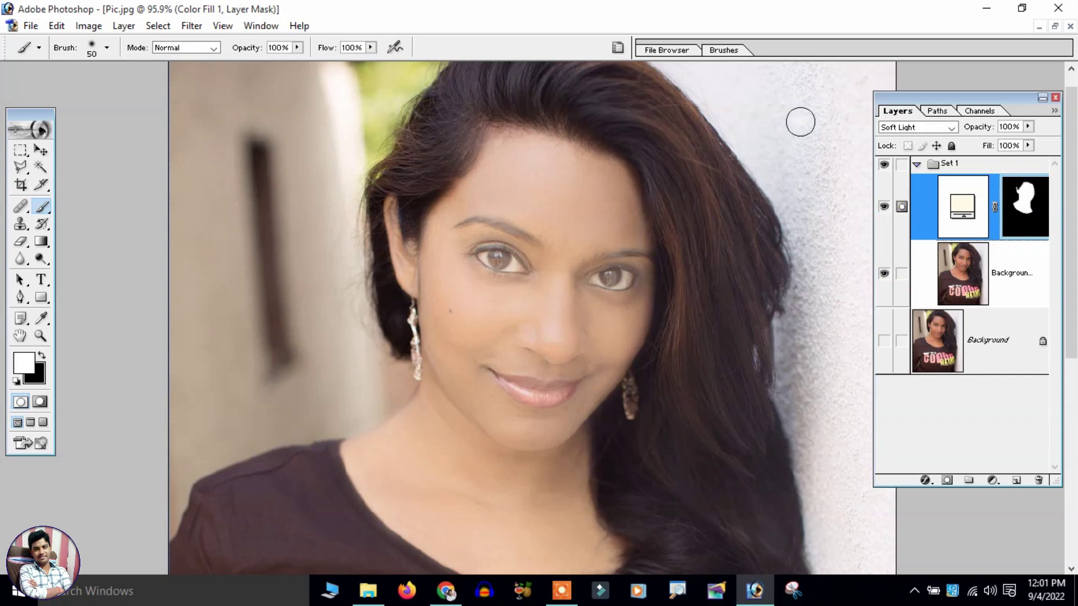
# - Zoom out to the whole portrait and load the fill's mask as a face-and-neck selection
pyautogui.hotkey('ctrl', '-')
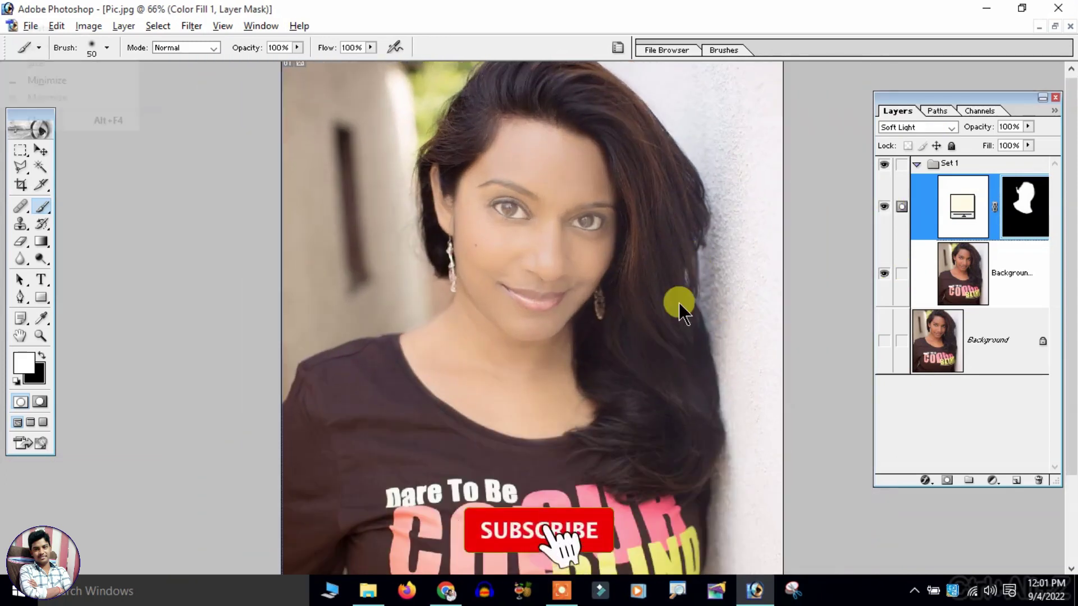
pyautogui.moveTo(679, 302); pyautogui.dragTo(684, 239)
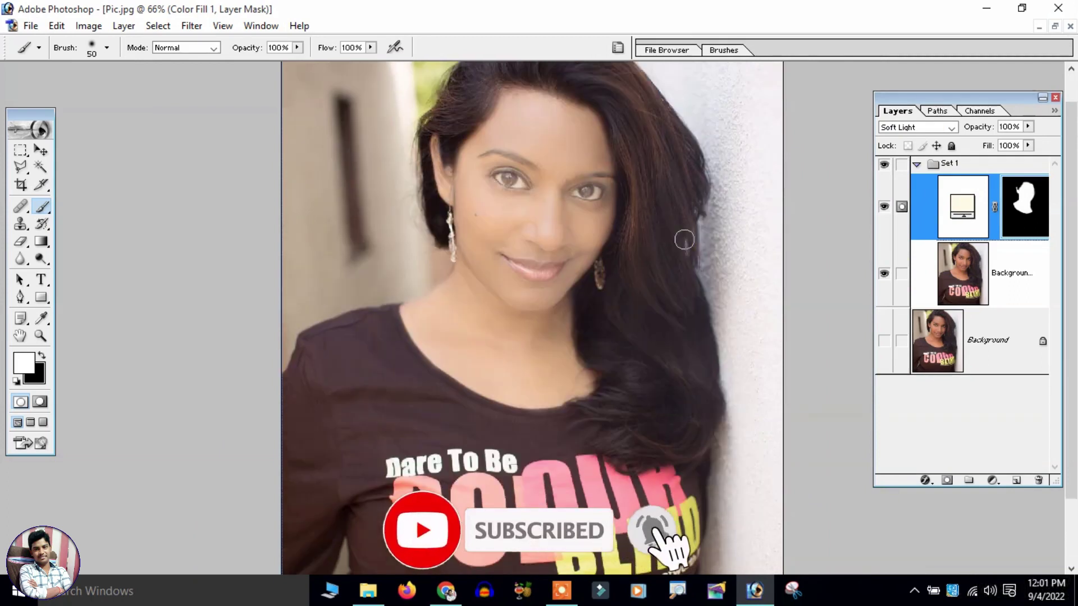
pyautogui.click(1025, 178)
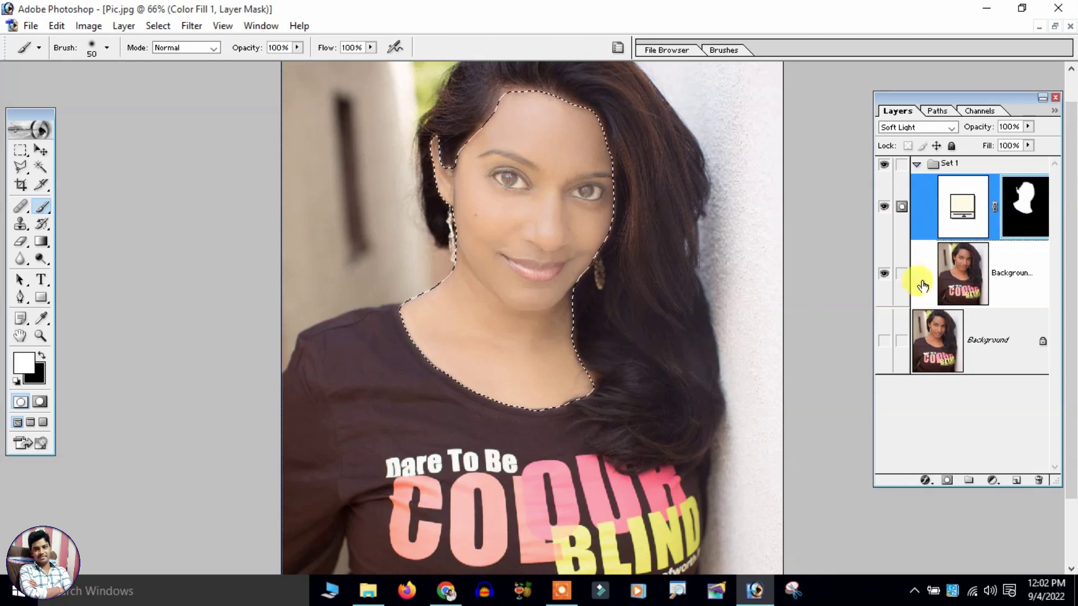
# - Add a Selective Color adjustment with Reds Black at -21 and Yellows Black at -100
pyautogui.click(991, 482)
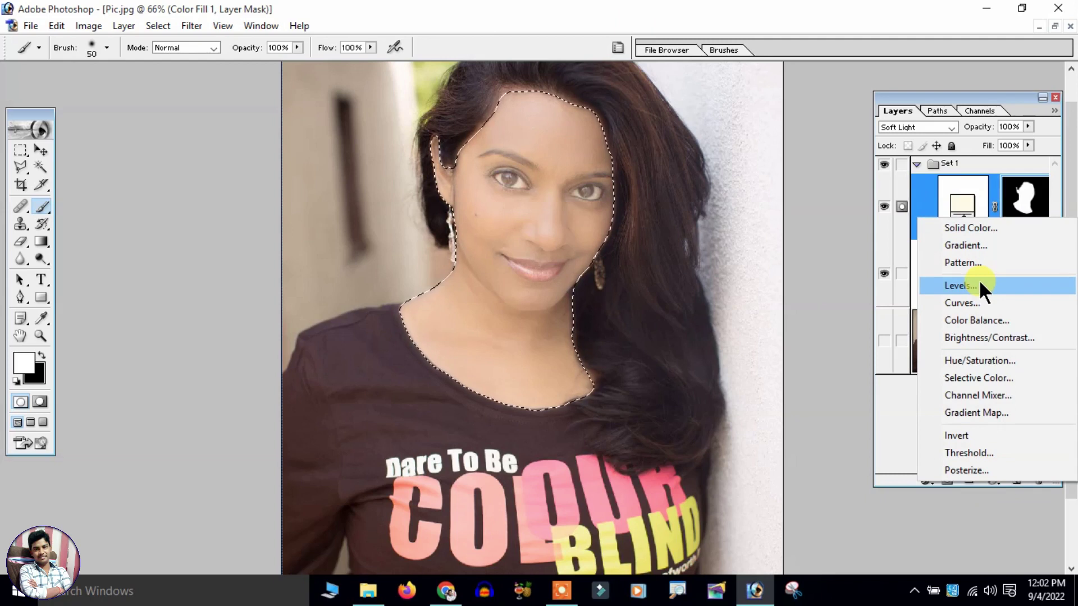
pyautogui.click(978, 381)
pyautogui.moveTo(855, 106); pyautogui.dragTo(886, 106)
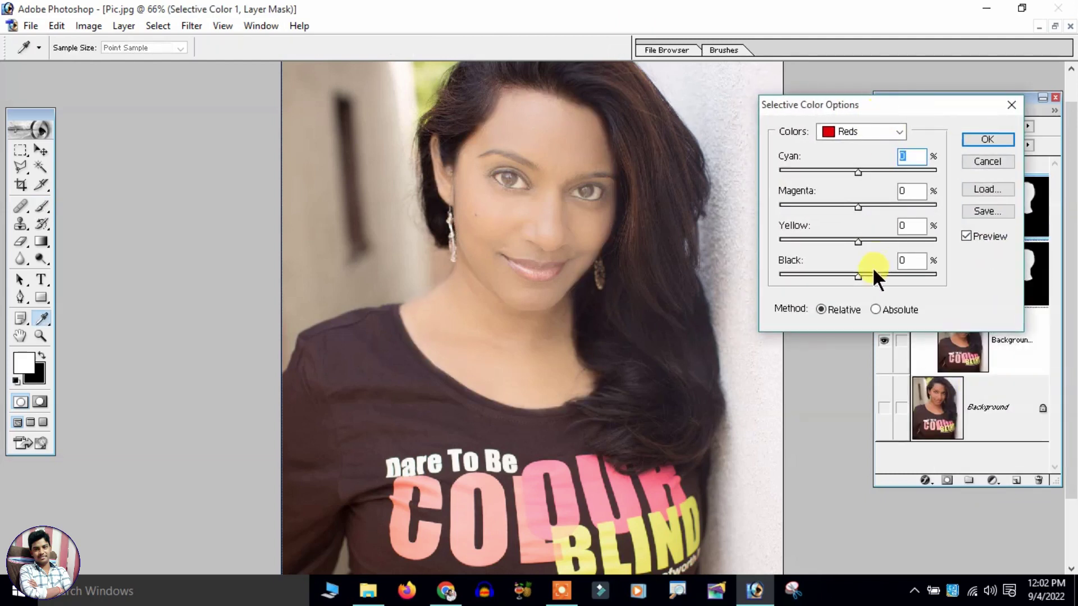
pyautogui.moveTo(810, 275); pyautogui.dragTo(841, 275)
pyautogui.click(870, 131)
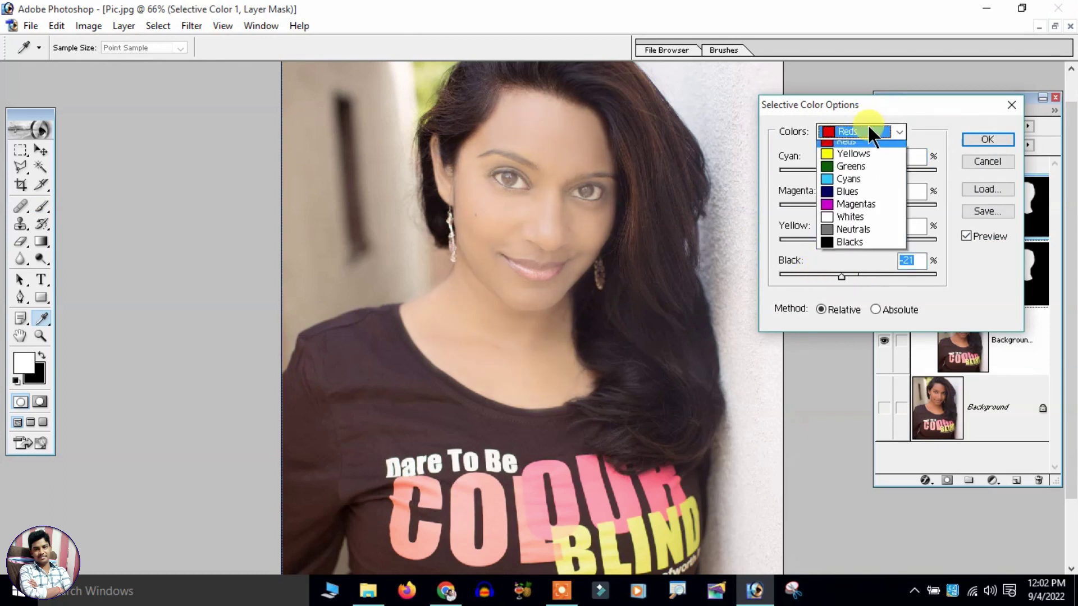
pyautogui.click(858, 160)
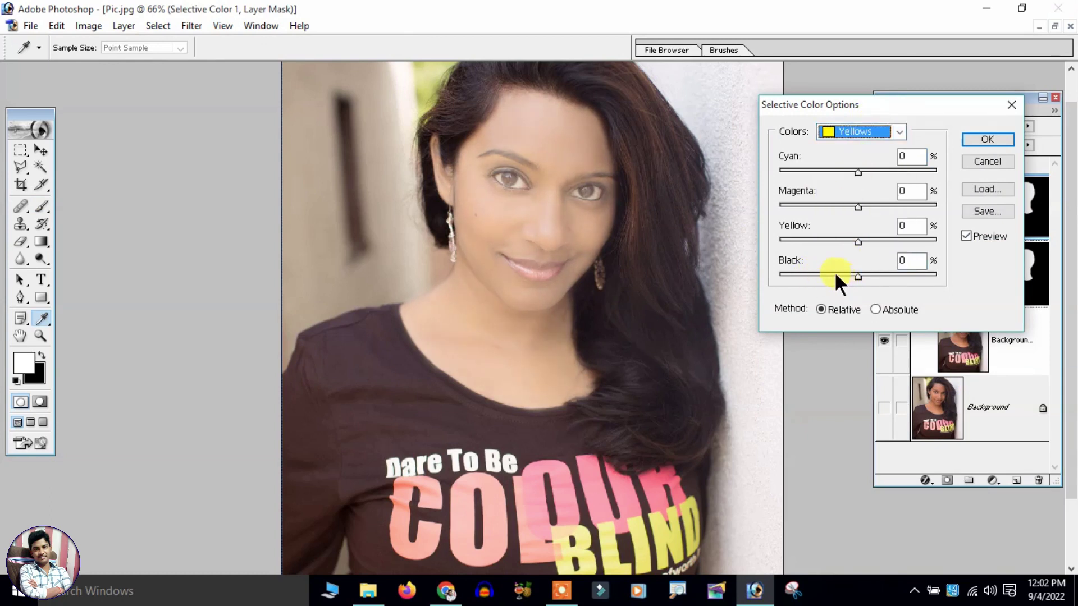
pyautogui.moveTo(842, 275); pyautogui.dragTo(769, 275)
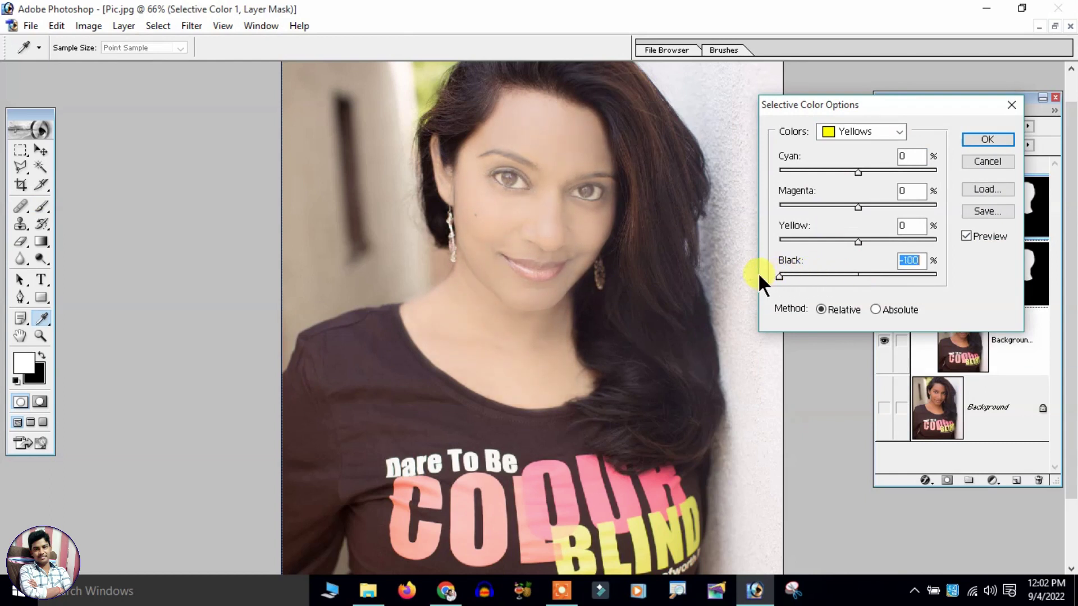
# - Leave the Blues Black at 0 and confirm the Selective Color settings
pyautogui.click(873, 126)
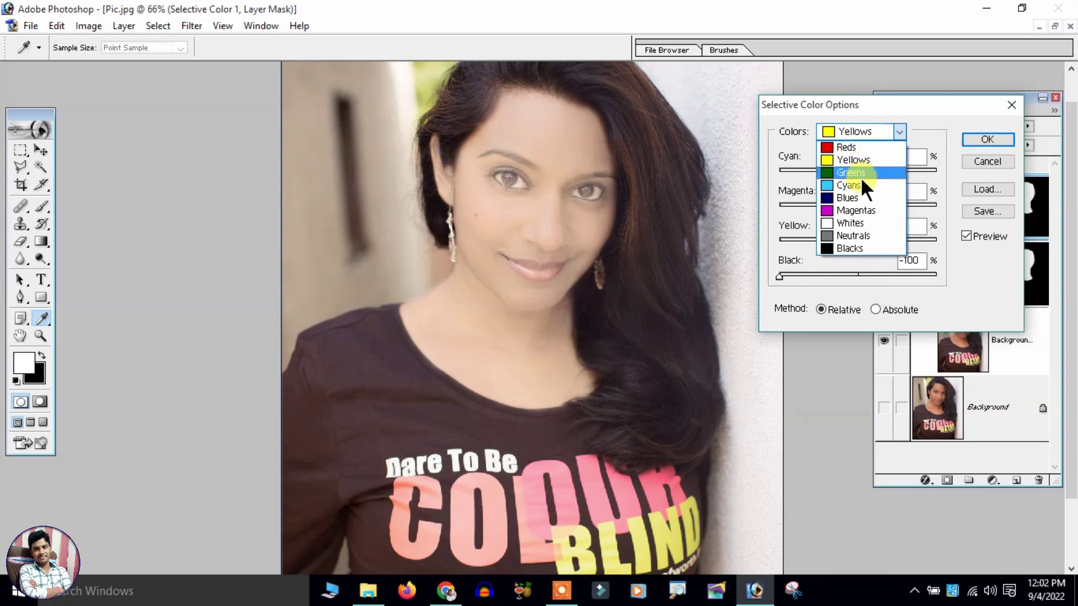
pyautogui.click(862, 196)
pyautogui.moveTo(858, 277); pyautogui.dragTo(877, 275)
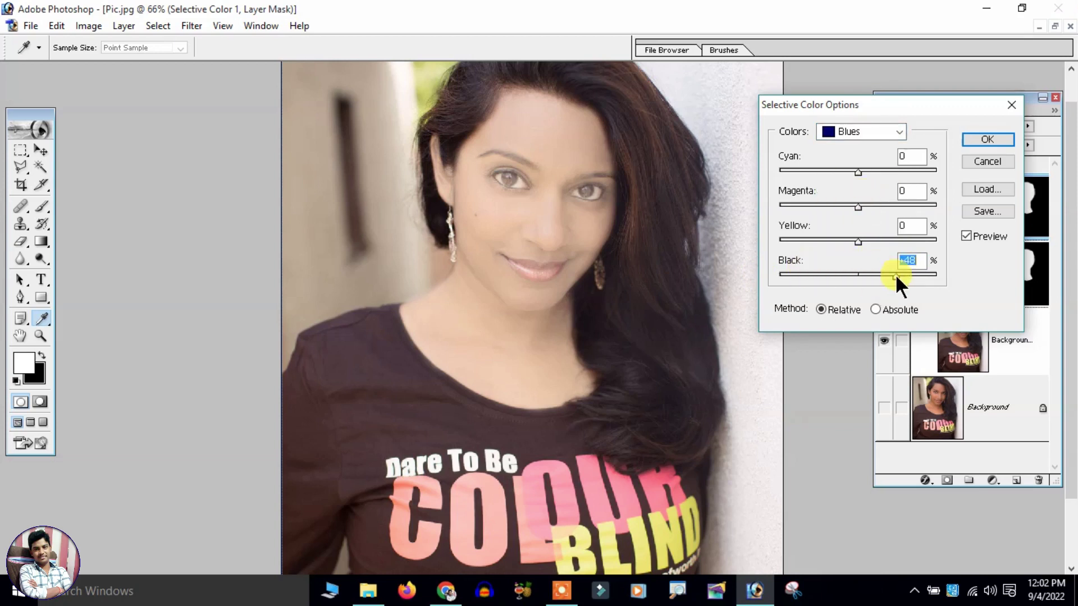
pyautogui.moveTo(863, 274); pyautogui.dragTo(859, 275)
pyautogui.click(979, 140)
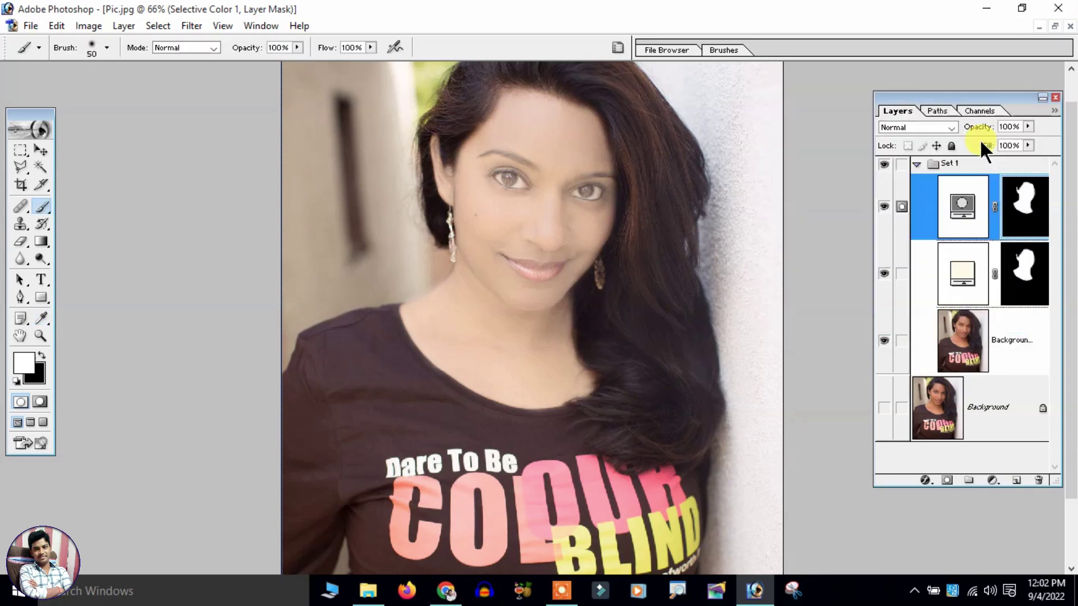
# - Add a Levels adjustment masked to the face and neck, with input levels 0, 0.70, 235
pyautogui.keyDown('ctrl'); pyautogui.click(1015, 219); pyautogui.keyUp('ctrl')
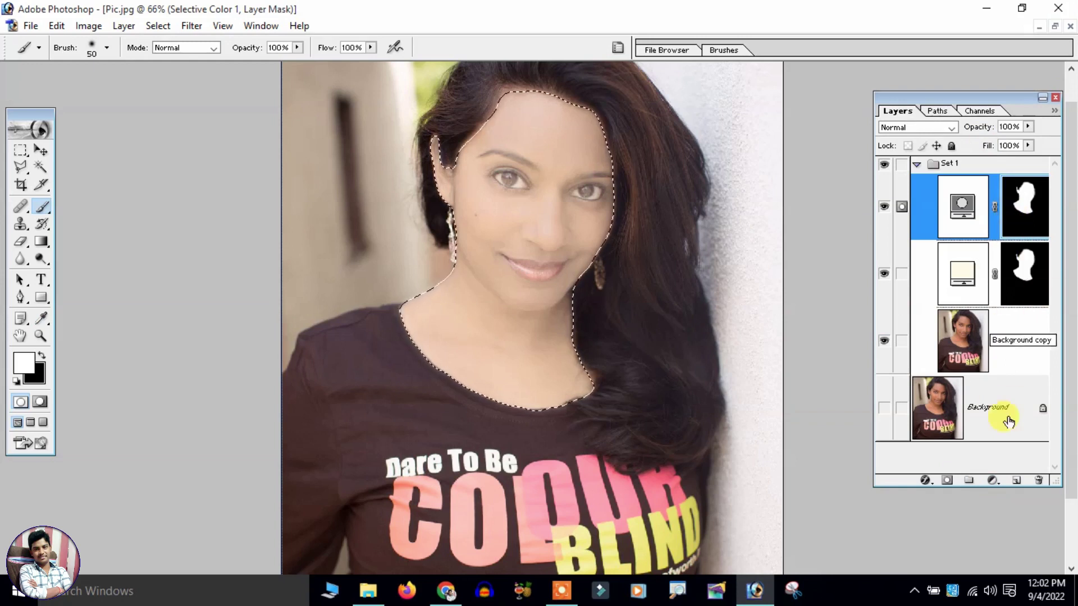
pyautogui.click(991, 481)
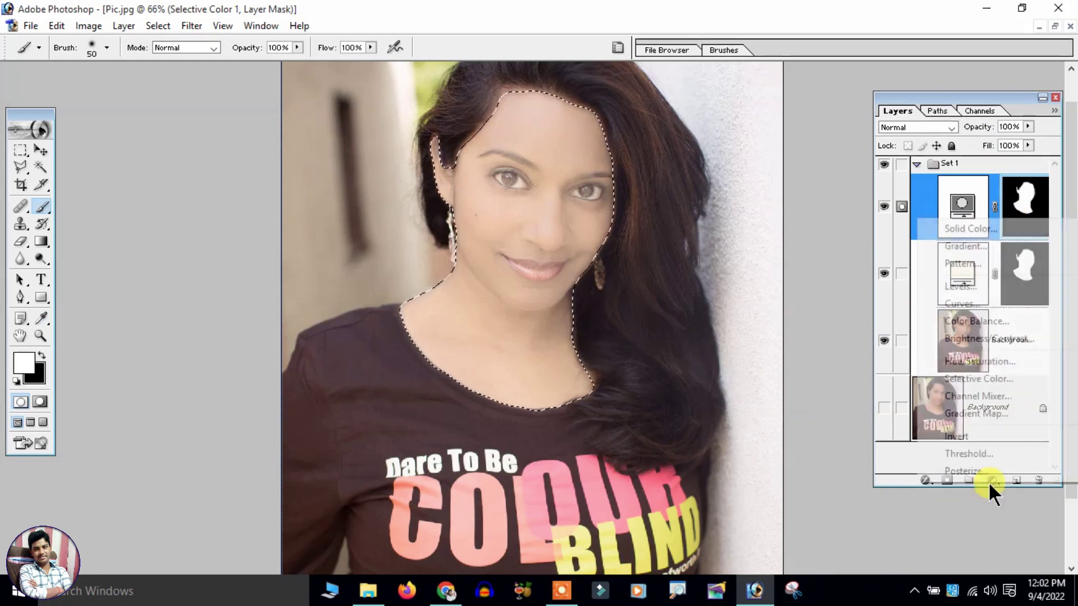
pyautogui.click(989, 285)
pyautogui.moveTo(978, 251); pyautogui.dragTo(955, 254)
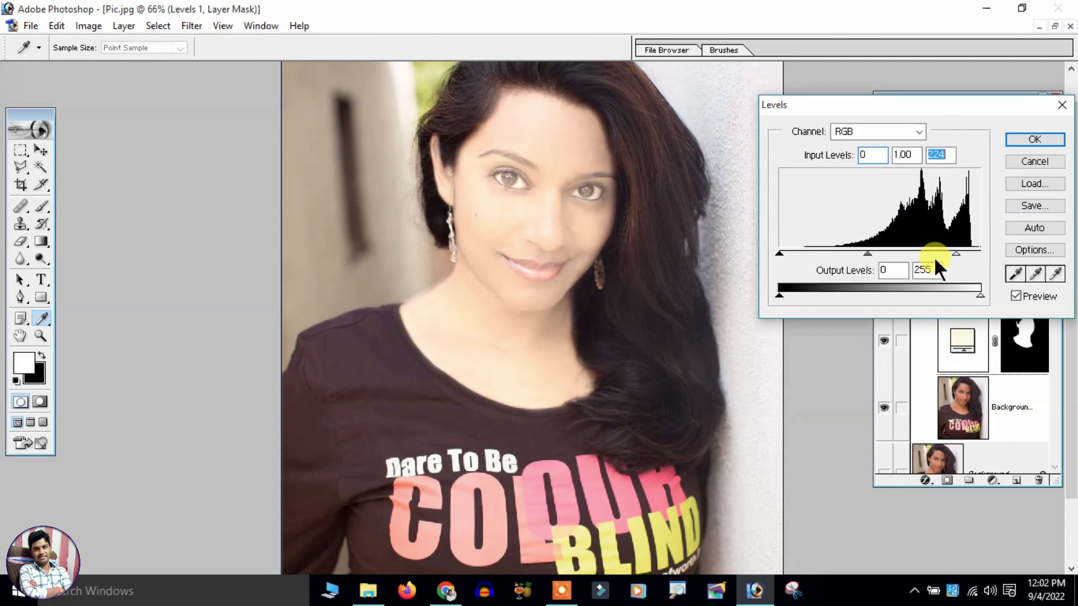
pyautogui.moveTo(868, 253); pyautogui.dragTo(884, 250)
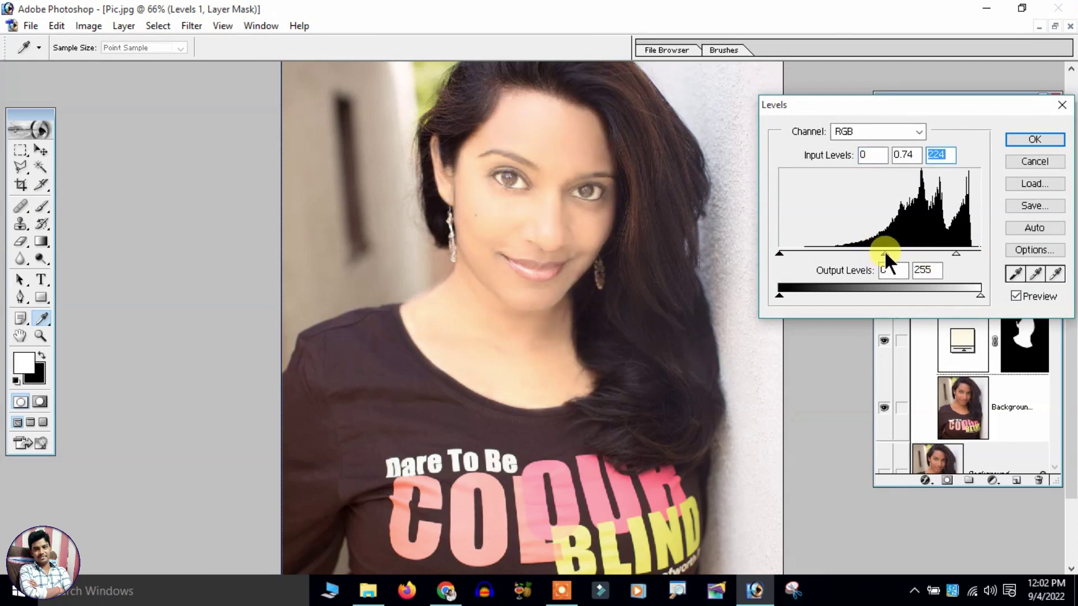
pyautogui.moveTo(953, 251); pyautogui.dragTo(964, 256)
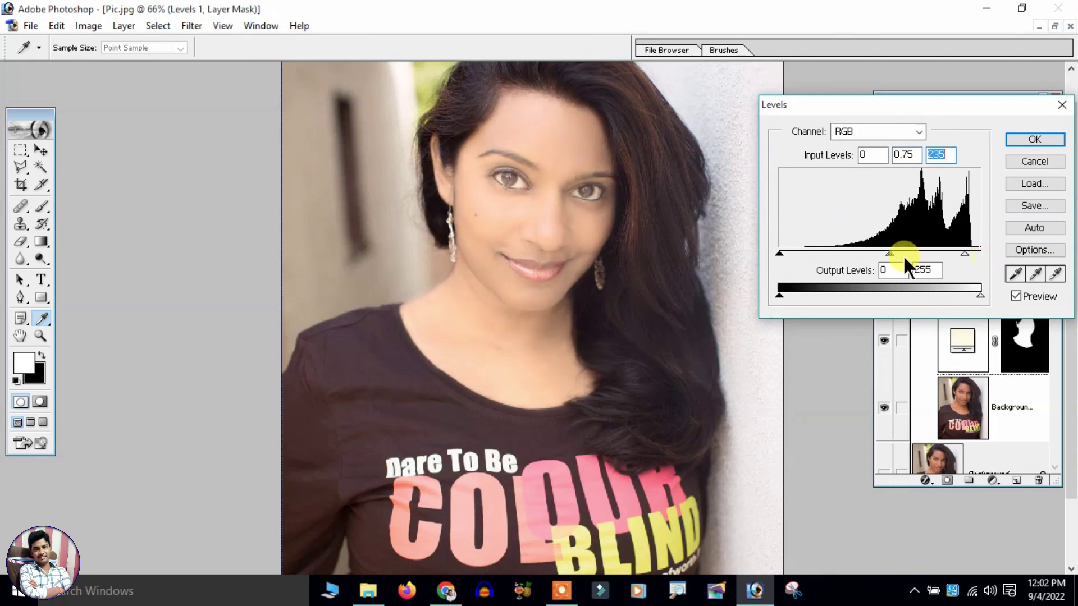
pyautogui.moveTo(891, 251); pyautogui.dragTo(892, 251)
pyautogui.click(1035, 139)
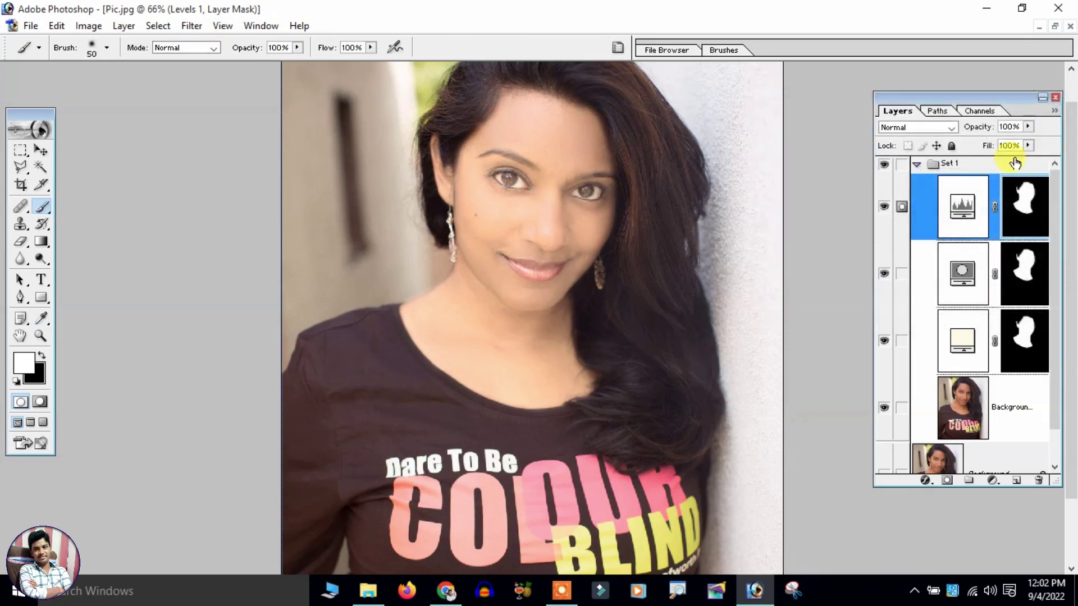
# - Add a face-masked Hue/Saturation layer with Master about +8 hue, +6 saturation, +8 lightness
pyautogui.keyDown('ctrl'); pyautogui.click(1018, 216); pyautogui.keyUp('ctrl')
pyautogui.click(991, 481)
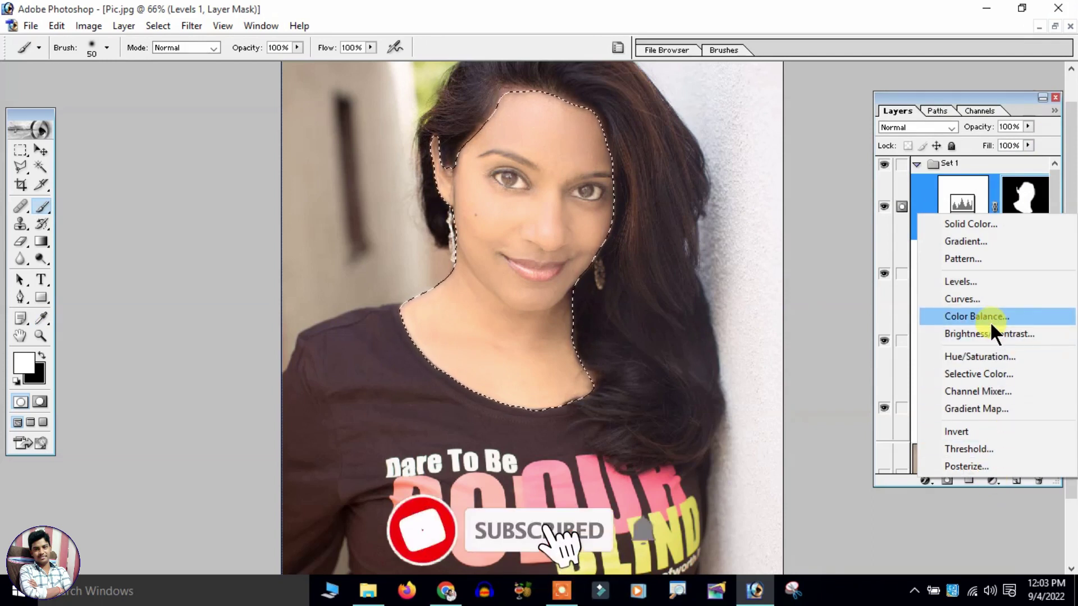
pyautogui.click(1005, 355)
pyautogui.moveTo(883, 168); pyautogui.dragTo(888, 166)
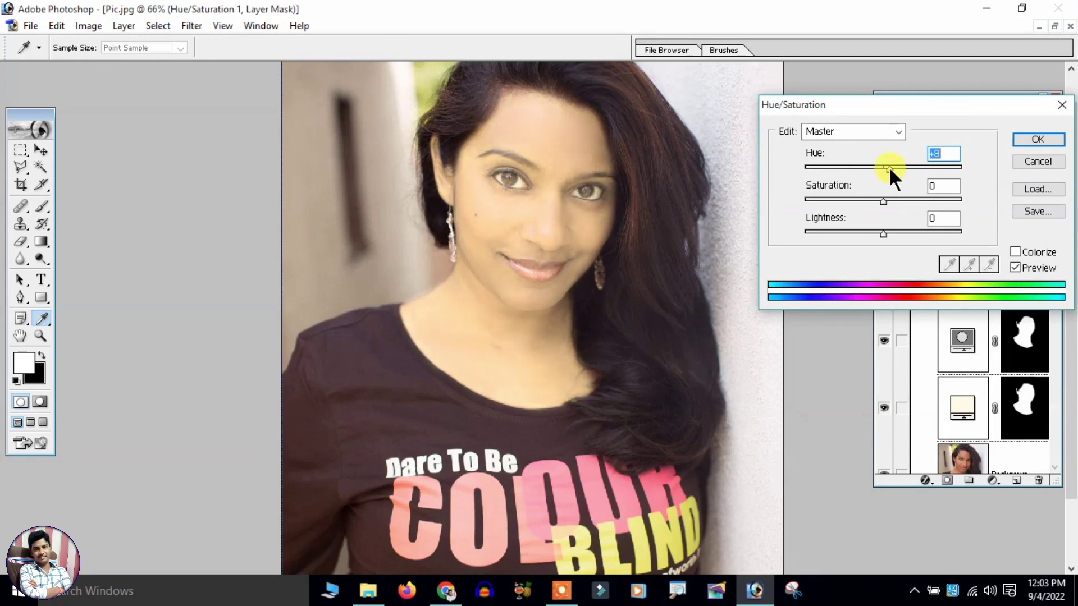
pyautogui.write('0')
pyautogui.click(885, 167)
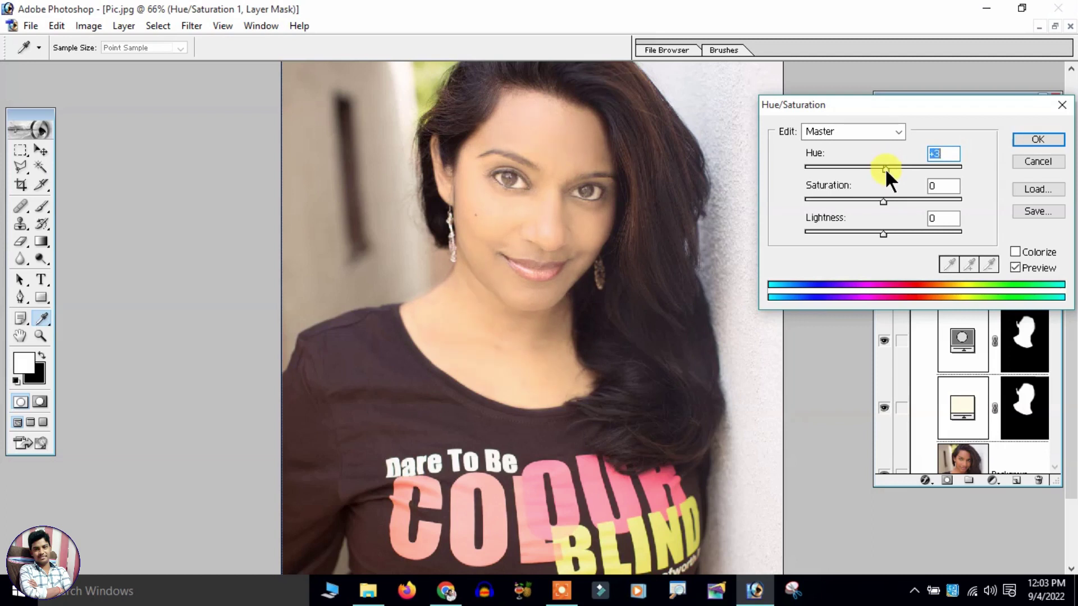
pyautogui.moveTo(883, 199); pyautogui.dragTo(891, 201)
pyautogui.moveTo(882, 232); pyautogui.dragTo(889, 230)
pyautogui.moveTo(886, 168)
pyautogui.mouseDown()
pyautogui.moveTo(877, 202)
pyautogui.moveTo(891, 202)
pyautogui.mouseUp()
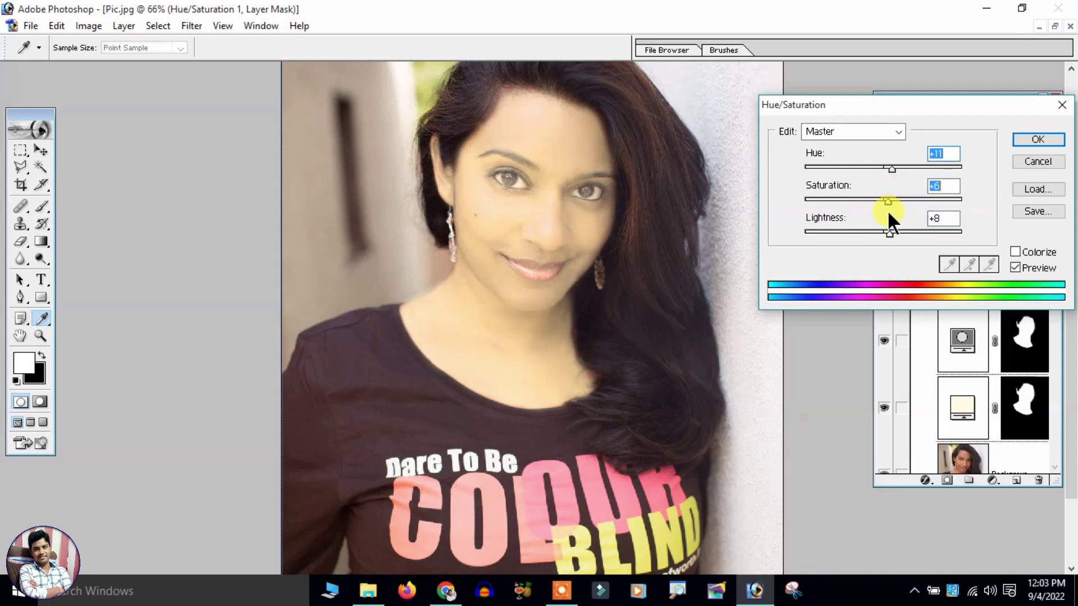
# - Boost the Reds range with Hue +3 and Saturation +10
pyautogui.click(888, 168)
pyautogui.click(880, 131)
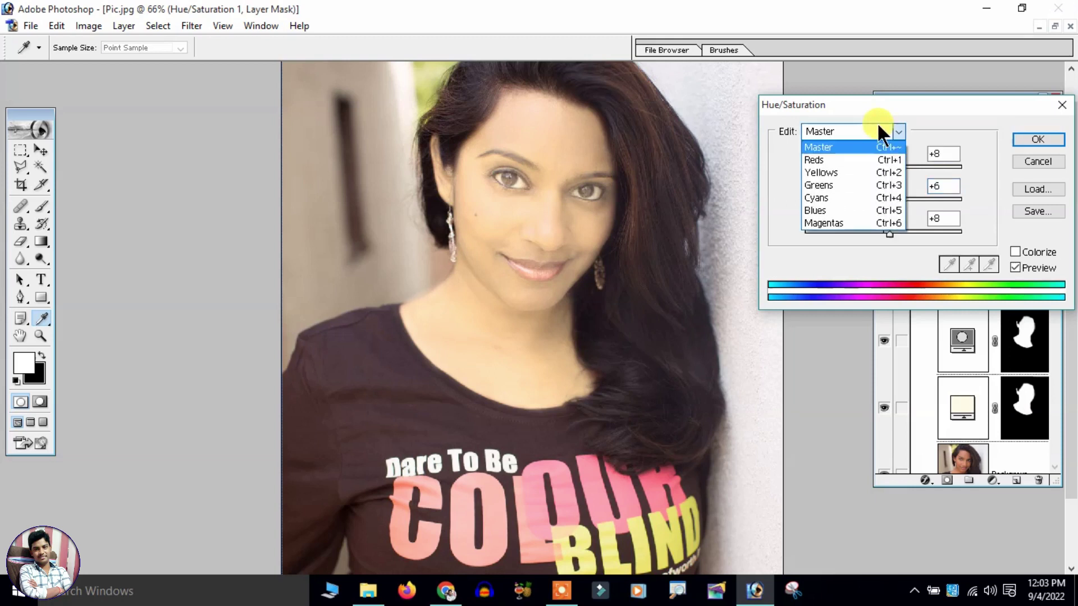
pyautogui.click(854, 160)
pyautogui.moveTo(884, 173)
pyautogui.mouseDown()
pyautogui.moveTo(908, 171)
pyautogui.moveTo(880, 166)
pyautogui.moveTo(902, 200)
pyautogui.moveTo(886, 200)
pyautogui.mouseUp()
# - Apply the Hue/Saturation change and toggle Set 1's visibility to compare against the original skin
pyautogui.click(1027, 139)
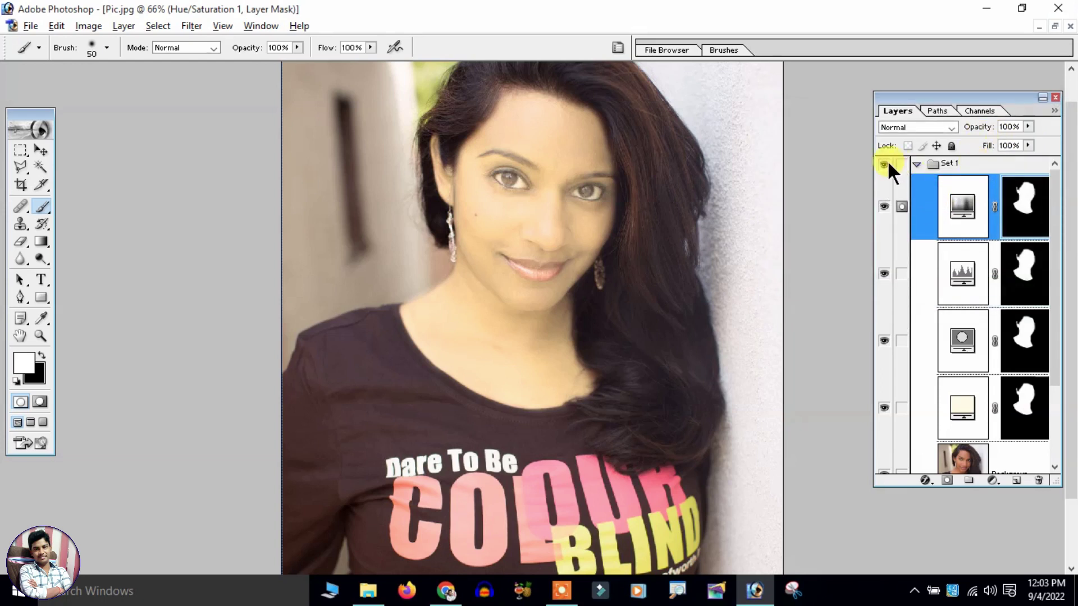
pyautogui.click(884, 164)
pyautogui.click(884, 164)
pyautogui.scroll(-3, 892, 314)
pyautogui.scroll(-1, 876, 393)
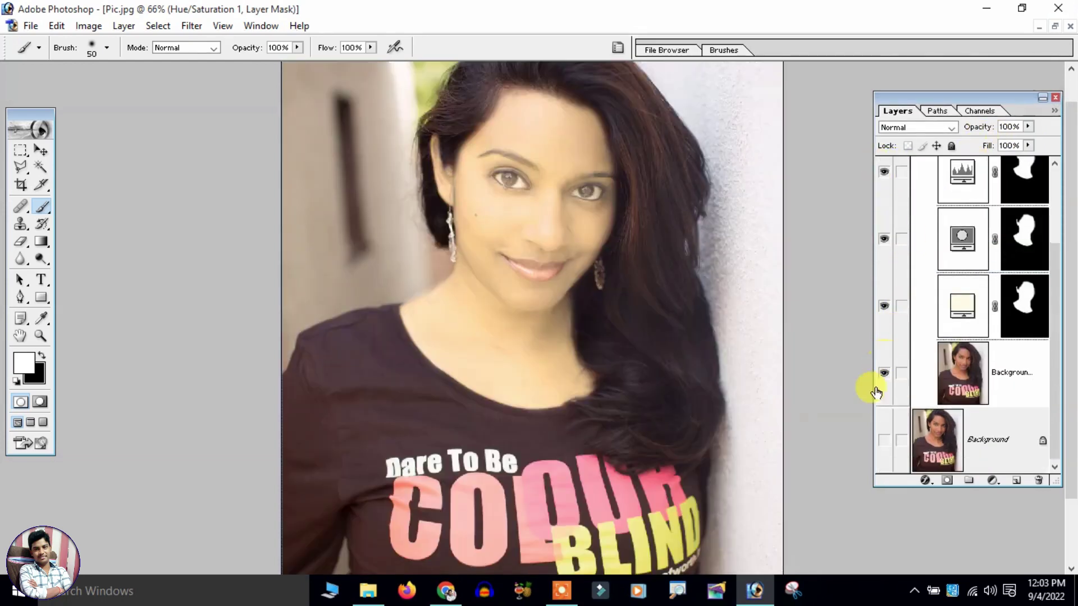
pyautogui.scroll(4, 901, 177)
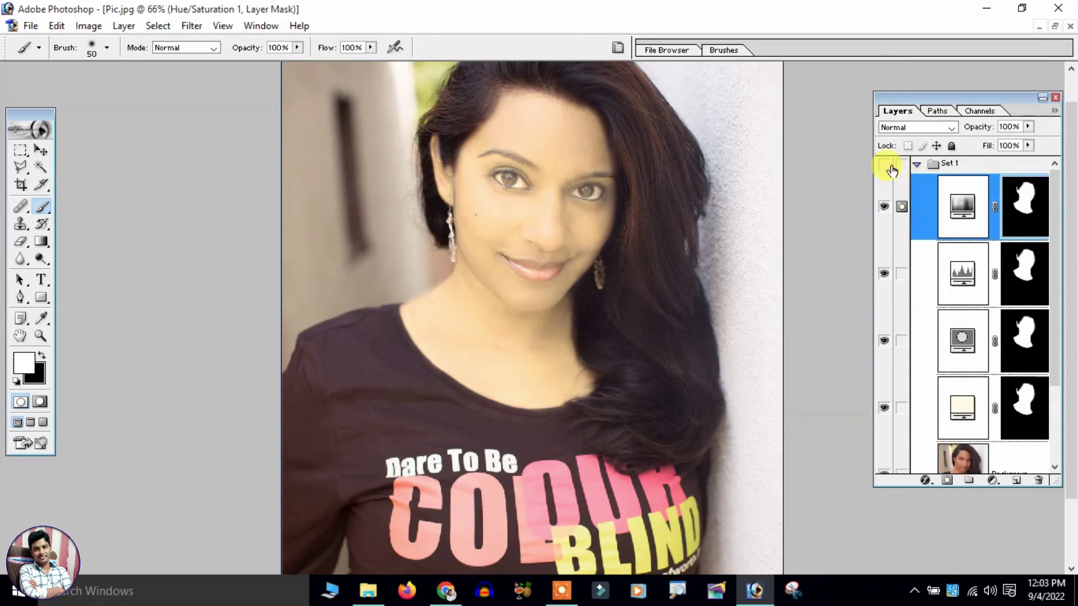
pyautogui.click(891, 168)
pyautogui.click(890, 168)
pyautogui.scroll(-5, 567, 162)
pyautogui.scroll(2, 575, 160)
pyautogui.scroll(1, 584, 169)
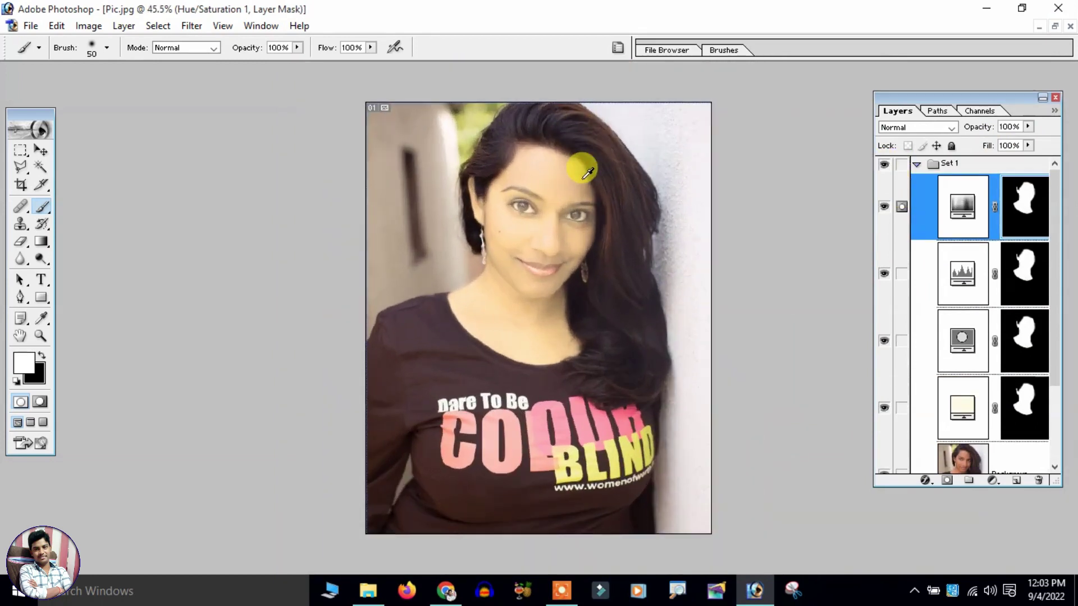
pyautogui.scroll(1, 583, 168)
# - Reload the face-and-neck selection from the Hue/Saturation 1 mask and list the adjustment layer types
pyautogui.keyDown('ctrl'); pyautogui.click(1032, 203); pyautogui.keyUp('ctrl')
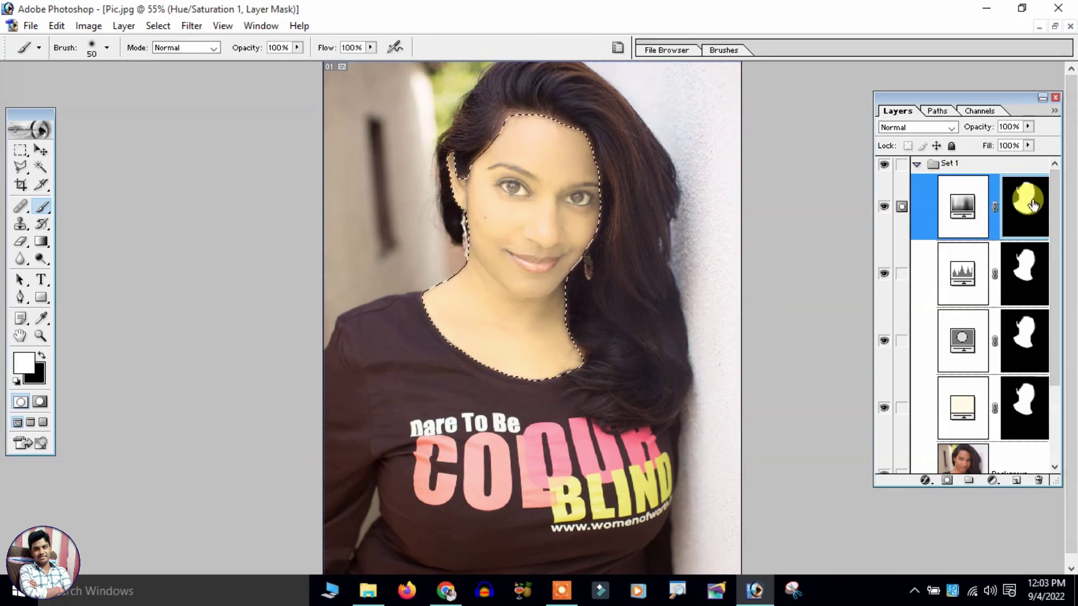
pyautogui.scroll(-3, 988, 281)
pyautogui.click(991, 480)
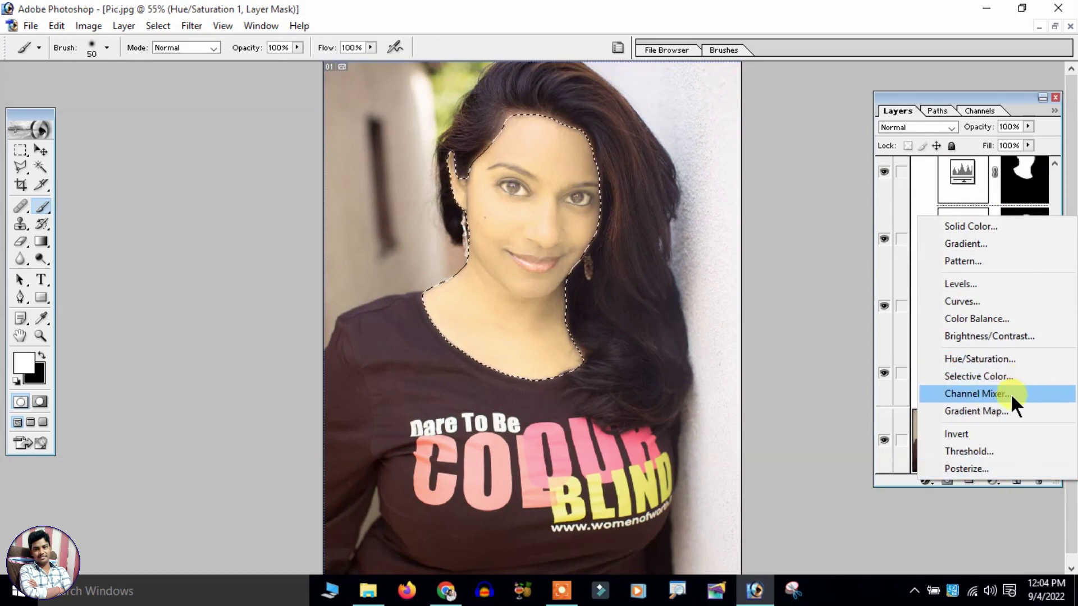
# - Add a face-masked Color Balance layer with midtones set to about +26, +29, +13
pyautogui.click(1013, 318)
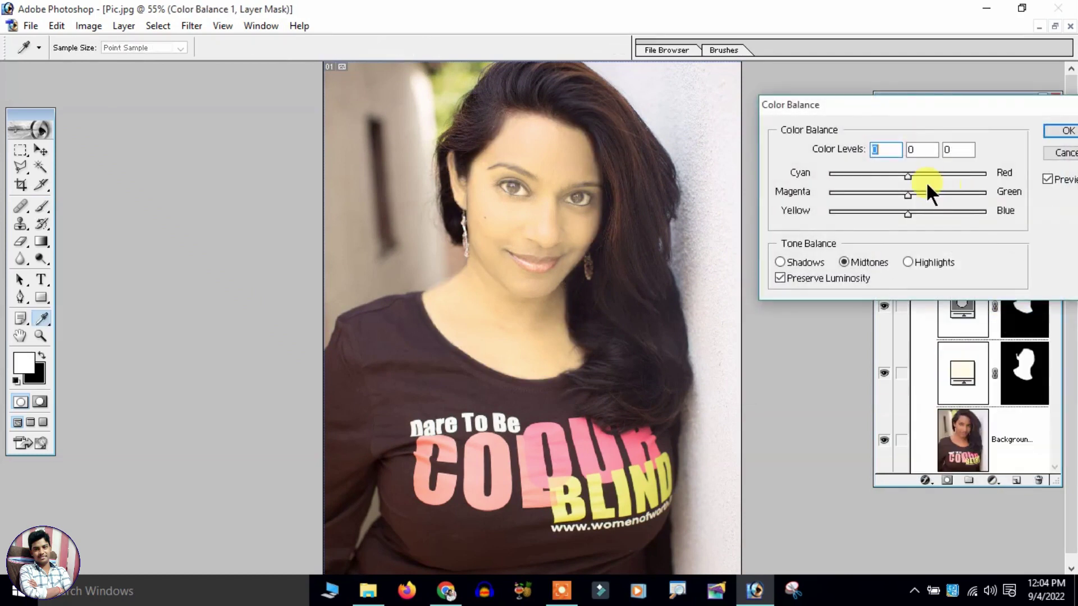
pyautogui.moveTo(916, 177)
pyautogui.mouseDown()
pyautogui.moveTo(931, 171)
pyautogui.moveTo(931, 193)
pyautogui.moveTo(904, 193)
pyautogui.moveTo(935, 191)
pyautogui.moveTo(928, 172)
pyautogui.moveTo(914, 174)
pyautogui.moveTo(919, 192)
pyautogui.mouseUp()
pyautogui.click(920, 172)
pyautogui.moveTo(909, 211)
pyautogui.mouseDown()
pyautogui.moveTo(931, 213)
pyautogui.moveTo(898, 213)
pyautogui.moveTo(914, 215)
pyautogui.mouseUp()
pyautogui.moveTo(918, 175)
pyautogui.mouseDown()
pyautogui.moveTo(938, 175)
pyautogui.moveTo(926, 175)
pyautogui.moveTo(923, 213)
pyautogui.mouseUp()
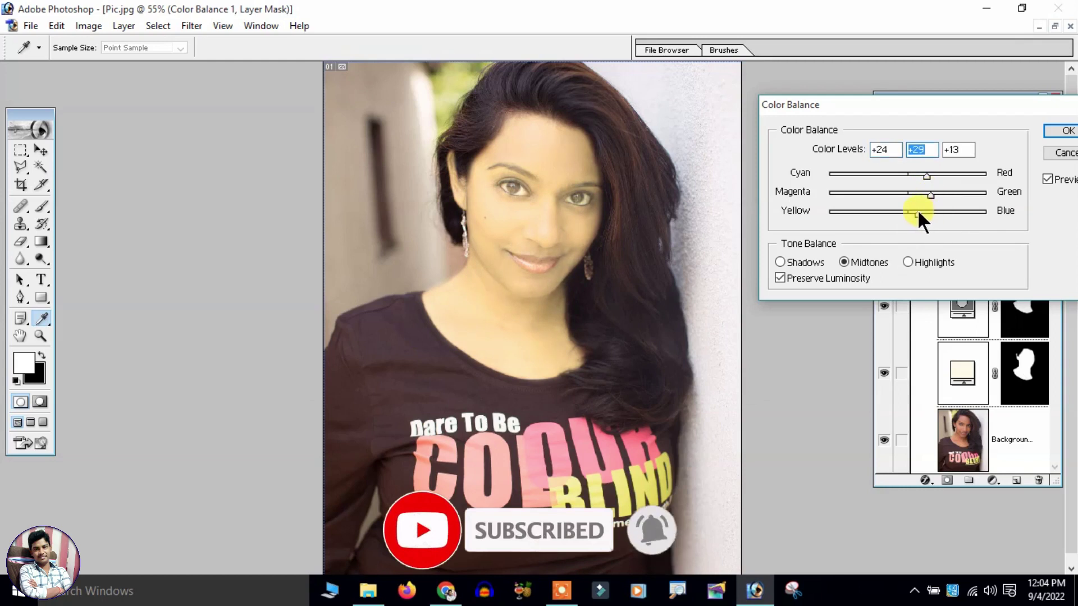
pyautogui.moveTo(924, 173); pyautogui.dragTo(927, 173)
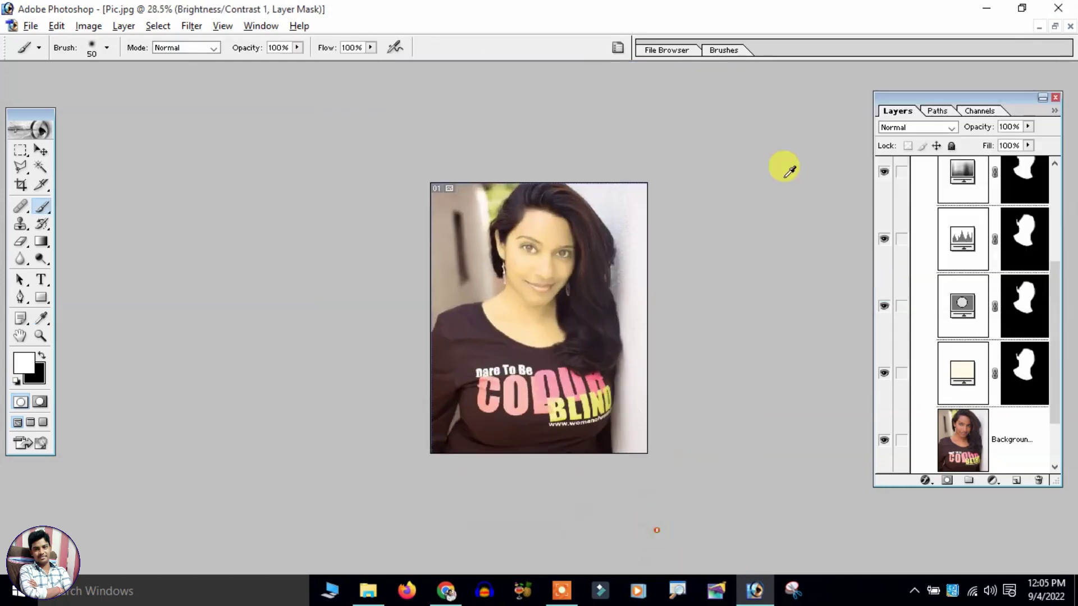
pyautogui.scroll(2, 788, 171)
pyautogui.scroll(2, 789, 172)
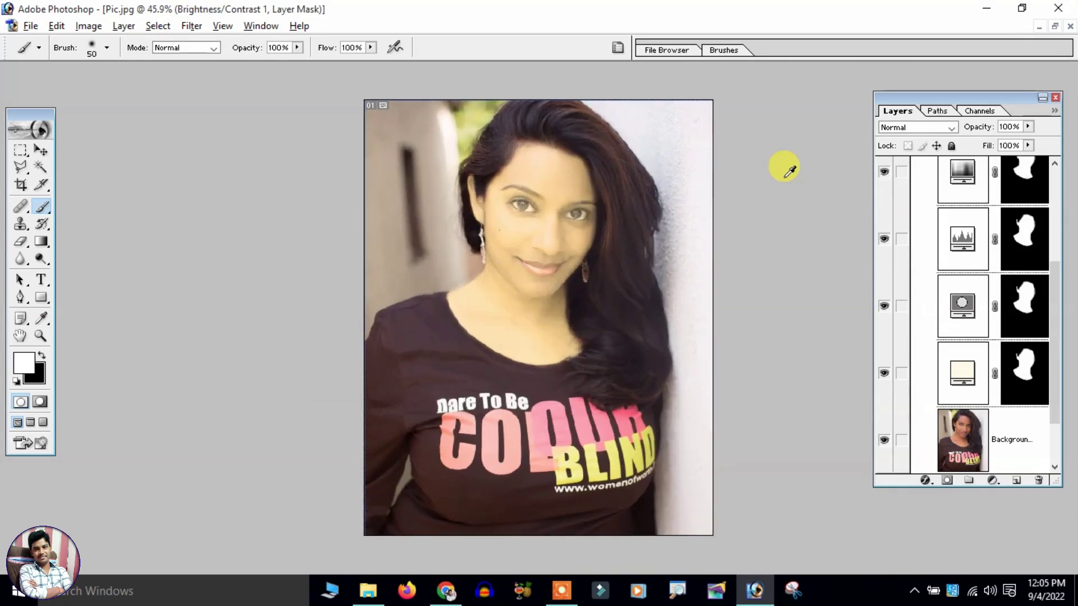
pyautogui.click(1053, 190)
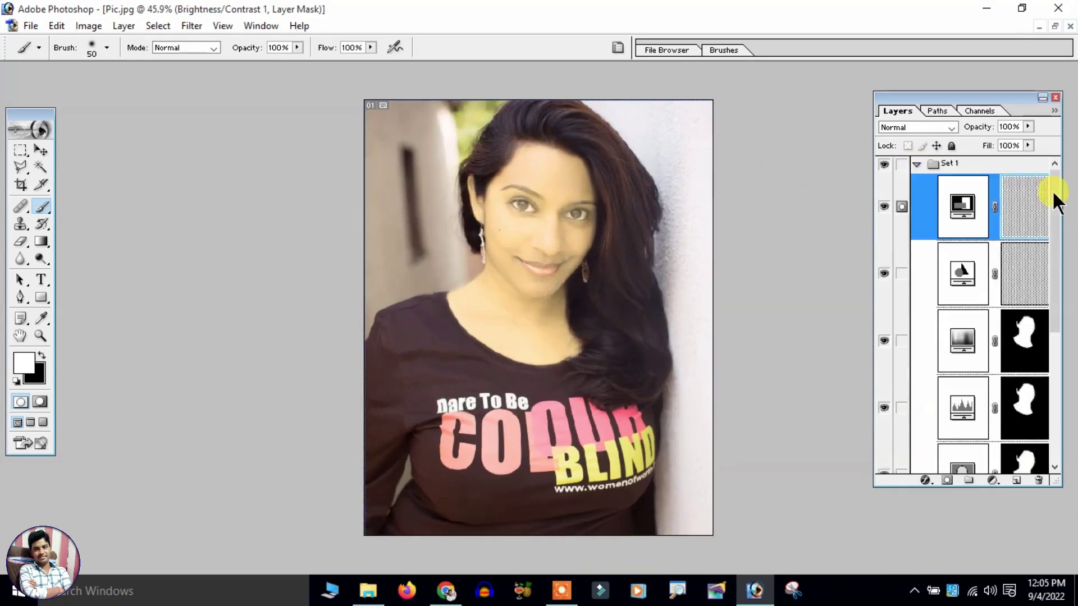
pyautogui.click(884, 164)
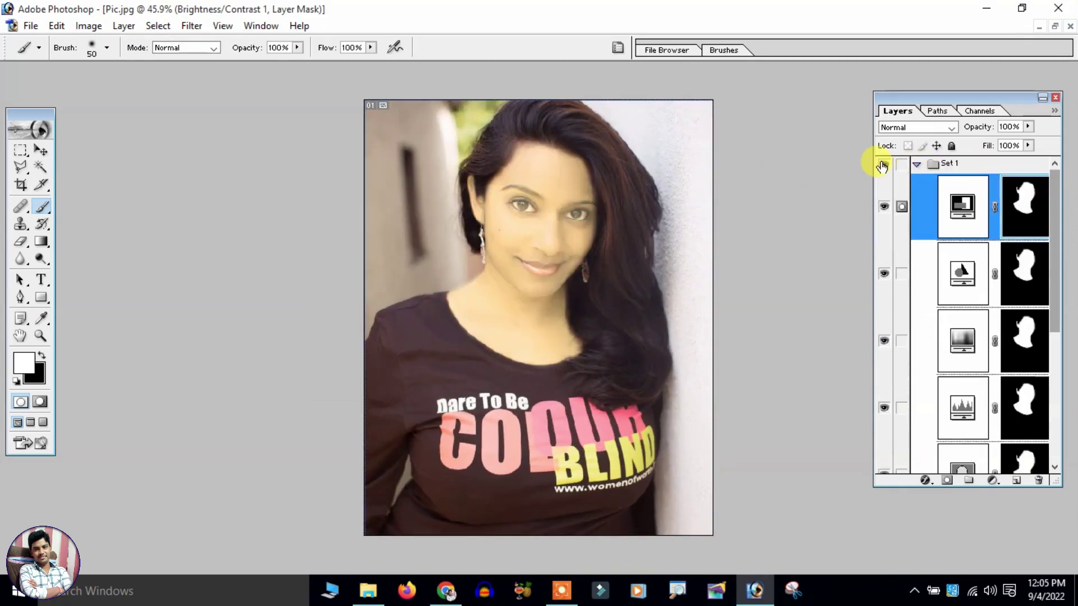
pyautogui.click(882, 164)
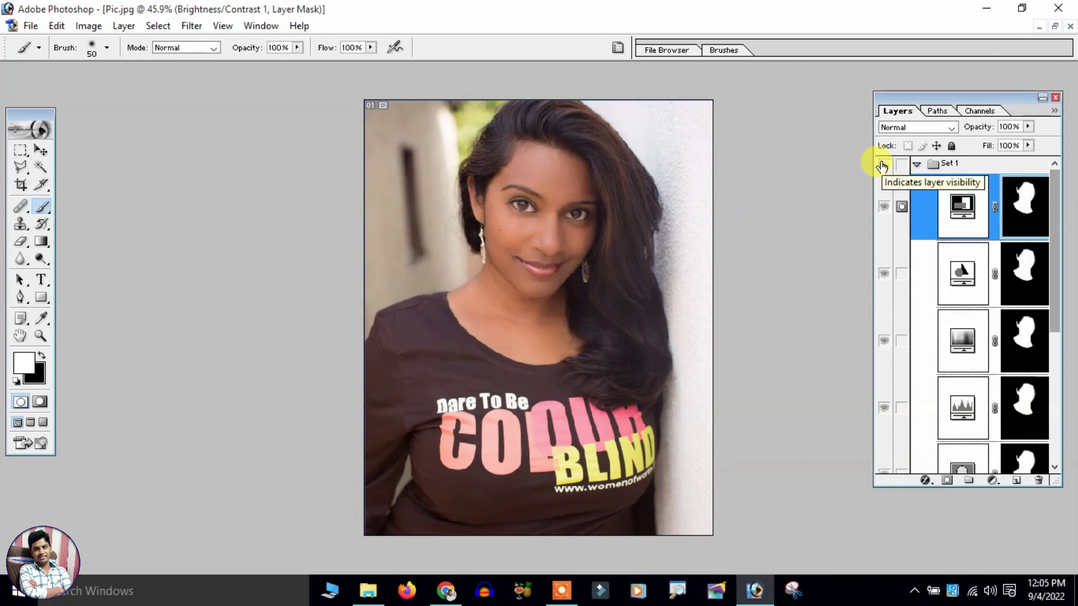
pyautogui.click(883, 165)
pyautogui.scroll(-2, 471, 236)
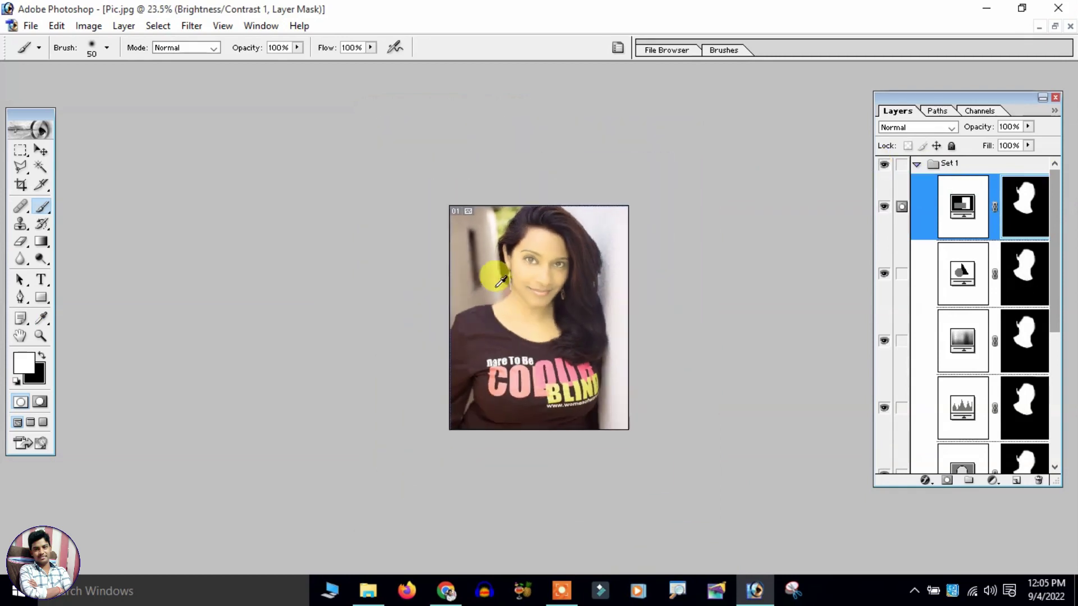
pyautogui.scroll(1, 495, 275)
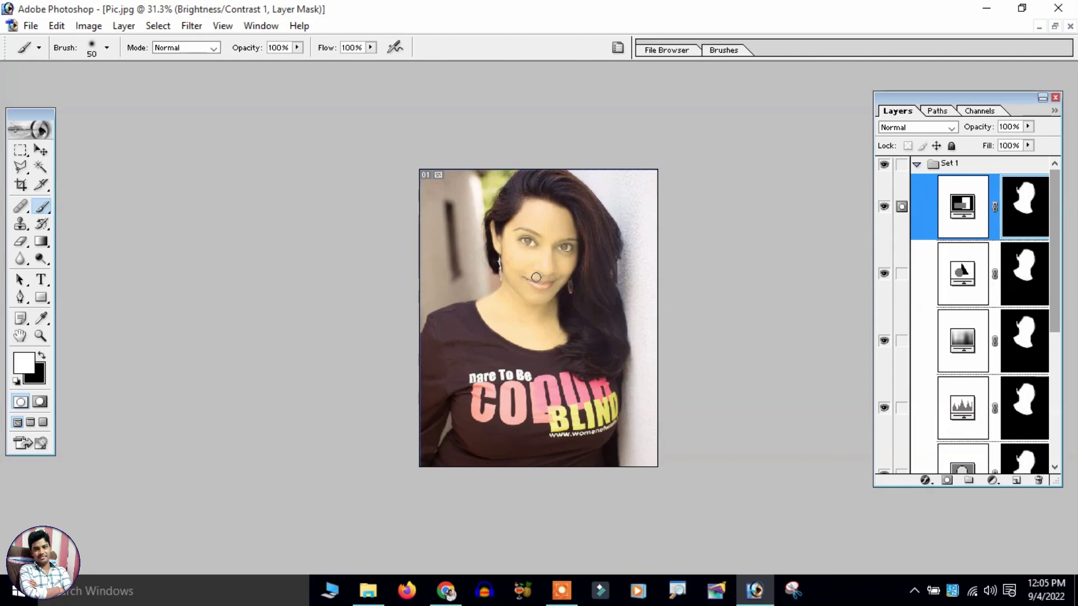